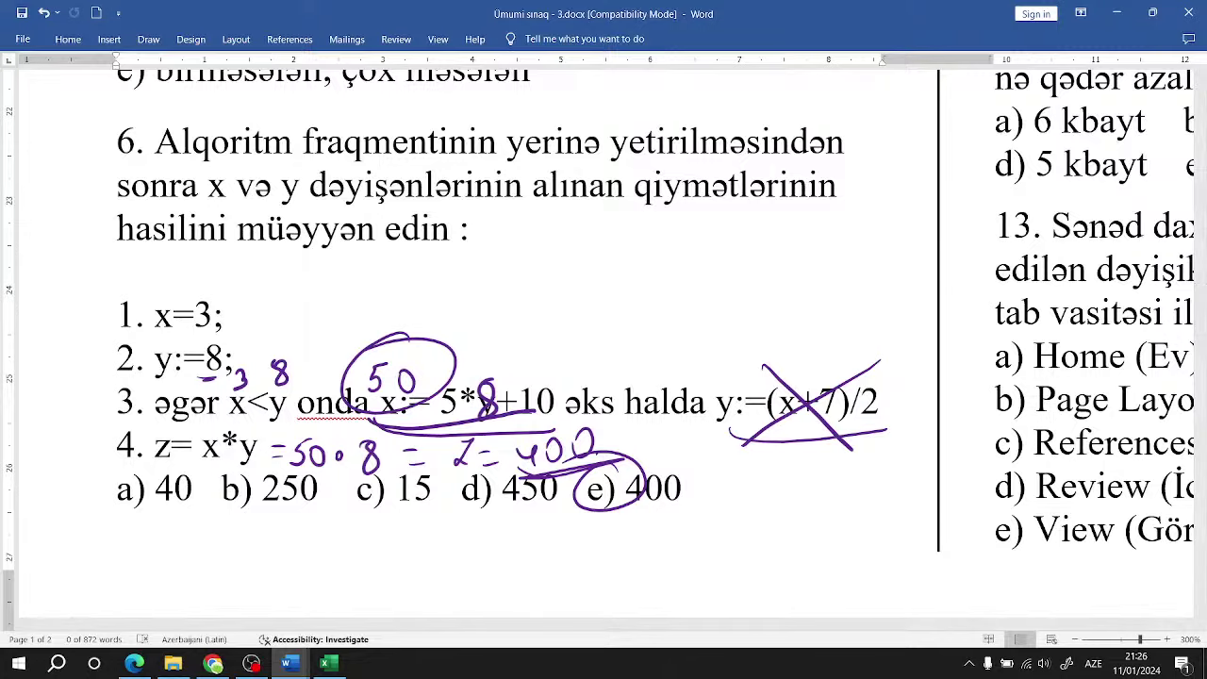
Step: Scroll the document back to question 7 on grouping translators by execution order
scroll(603, 349, down, 3)
scroll(889, 632, right, 5)
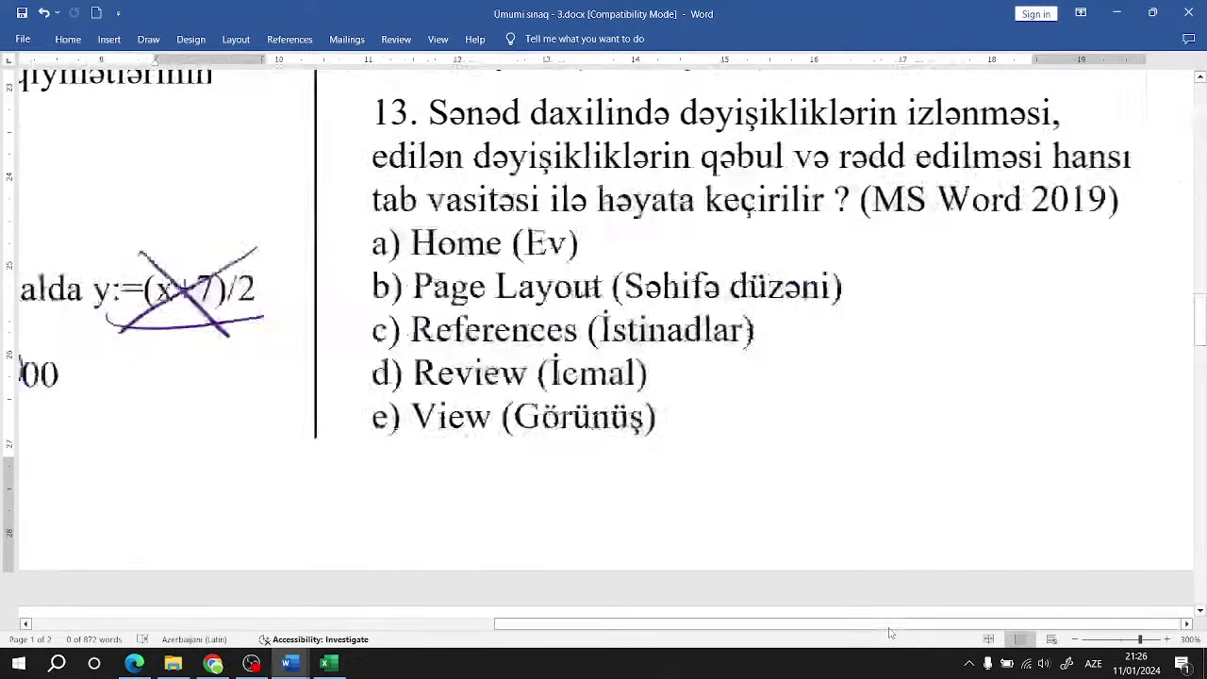
scroll(889, 631, up, 15)
scroll(888, 631, down, 3)
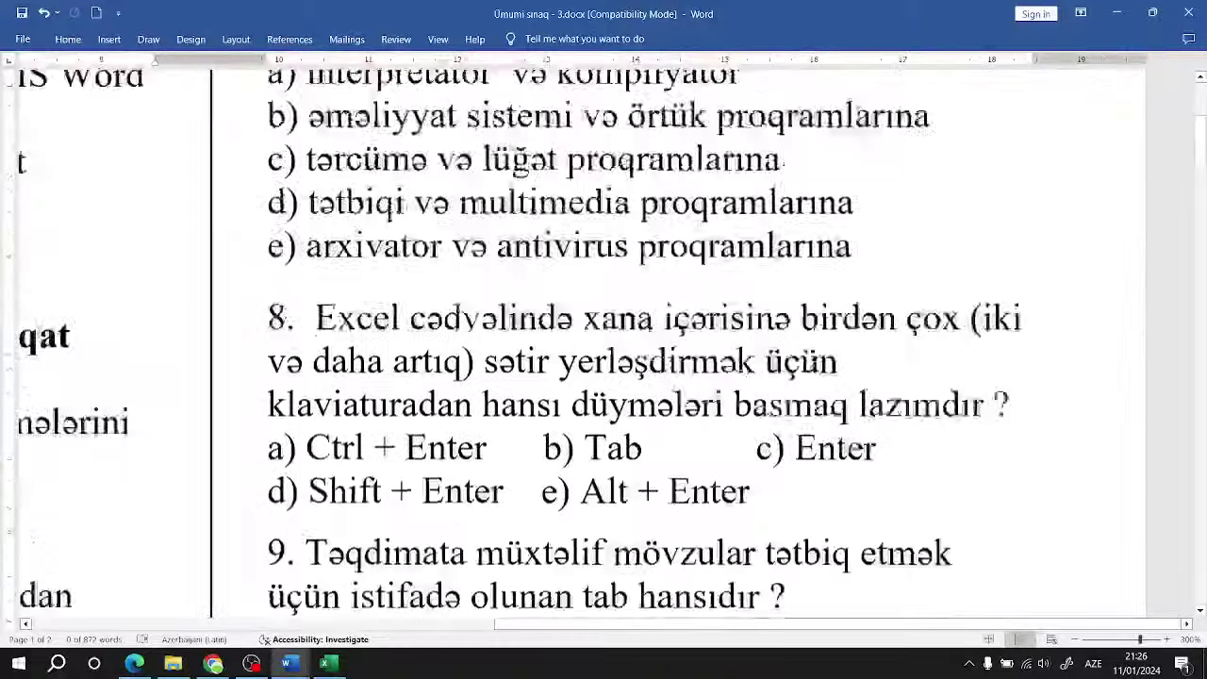
scroll(904, 517, up, 5)
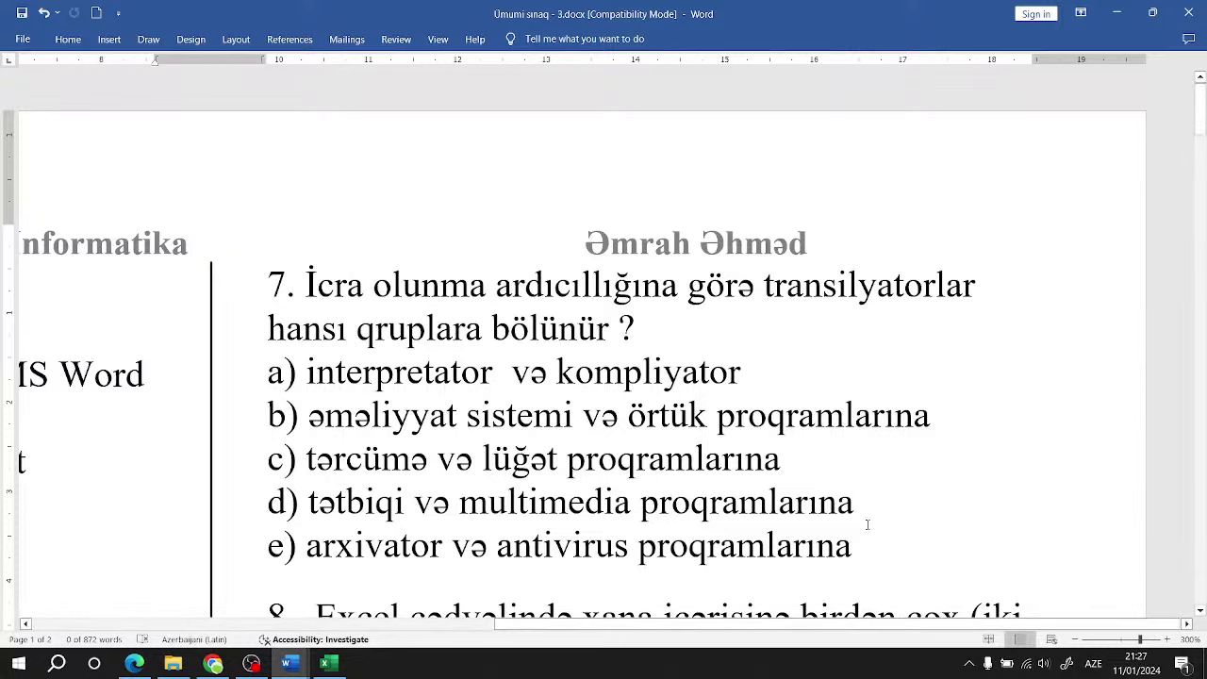
Step: Bold answer a) interpretator və kompliyator for question 7
drag(485, 372, 305, 373)
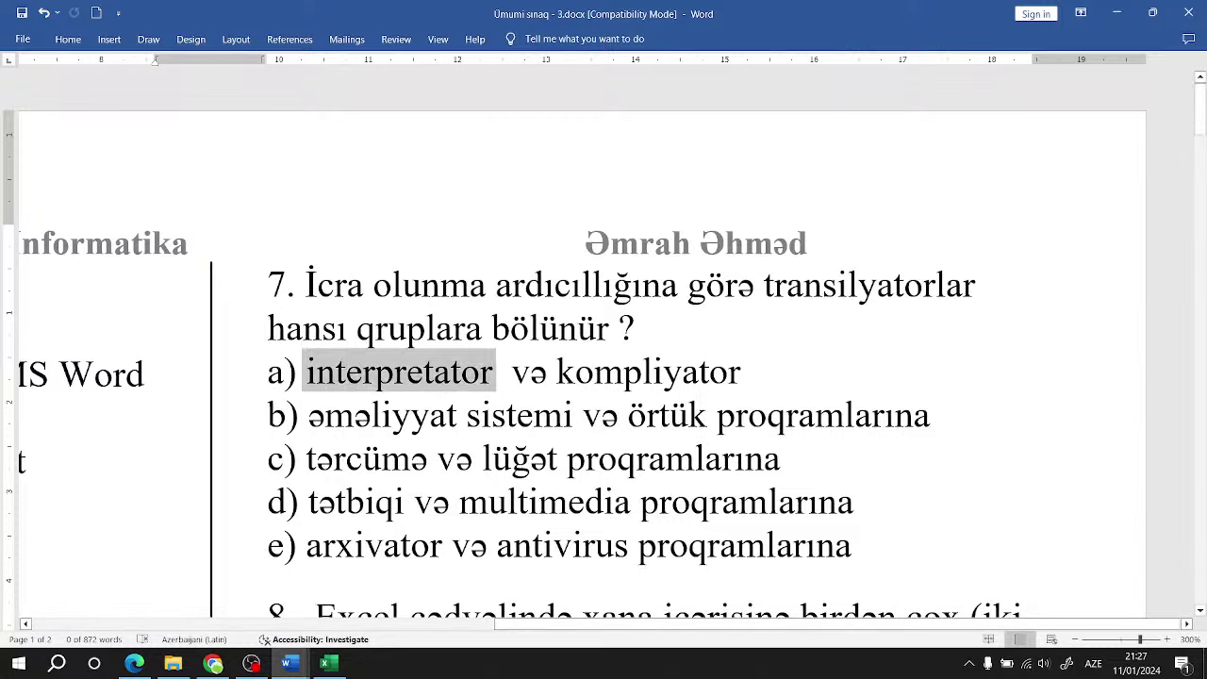
click(549, 372)
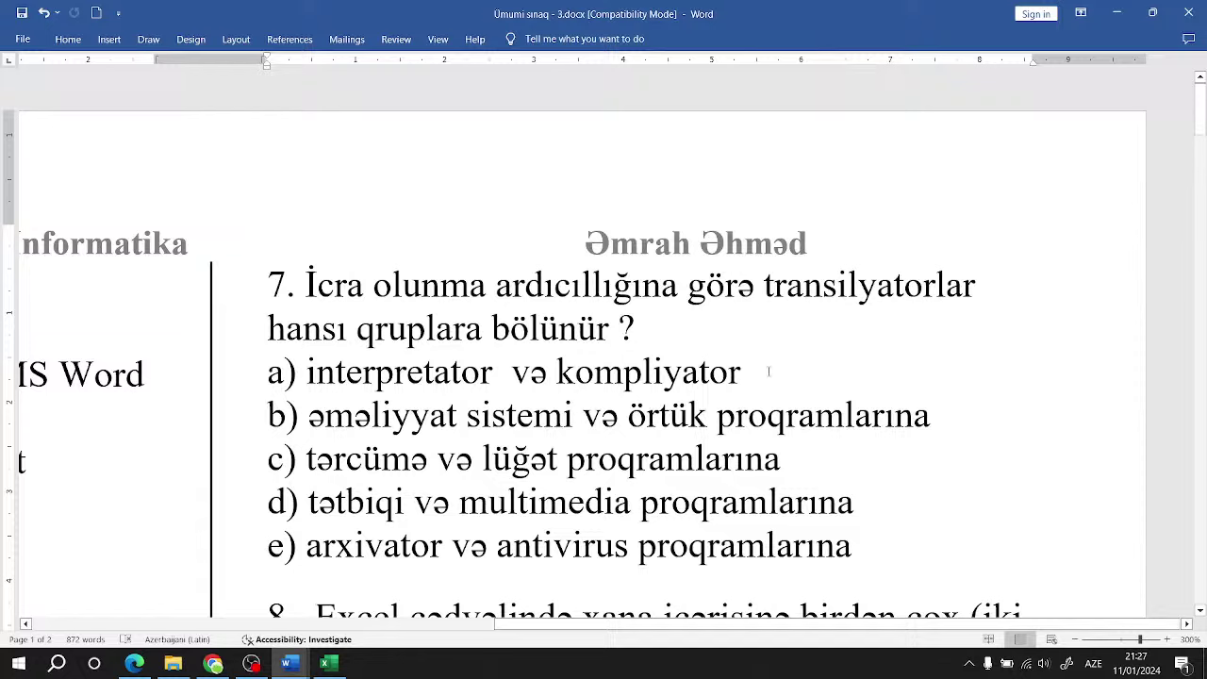
drag(752, 373, 557, 374)
click(556, 374)
drag(282, 373, 766, 373)
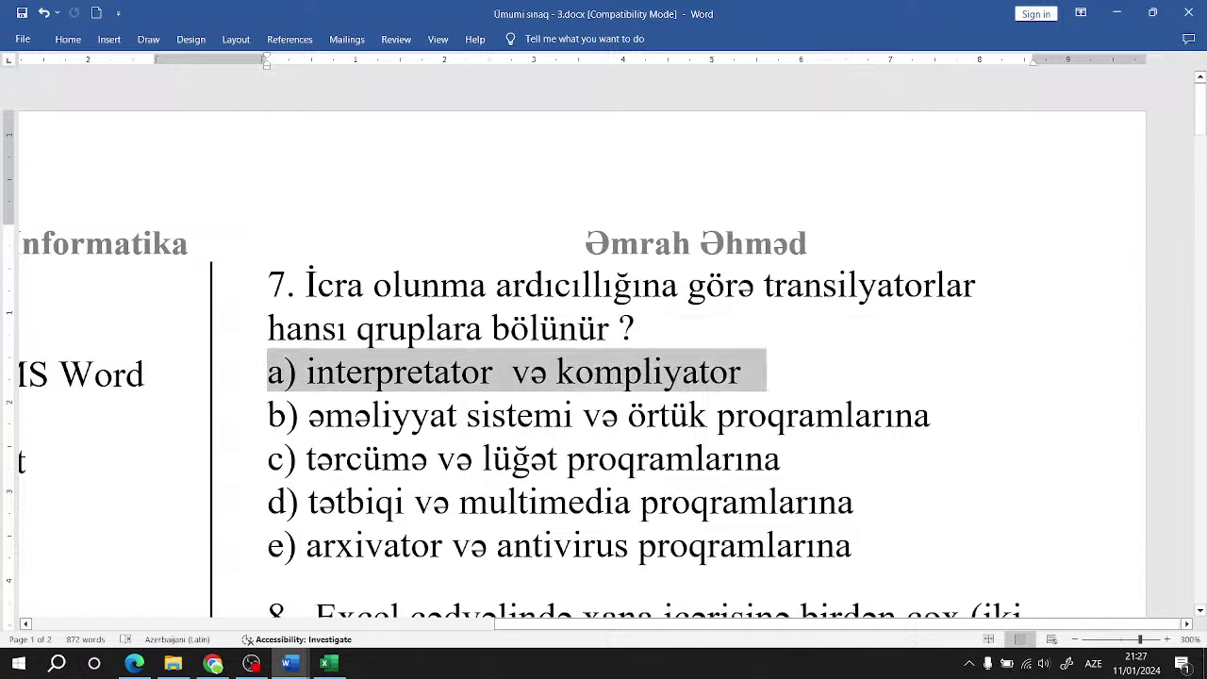
click(750, 351)
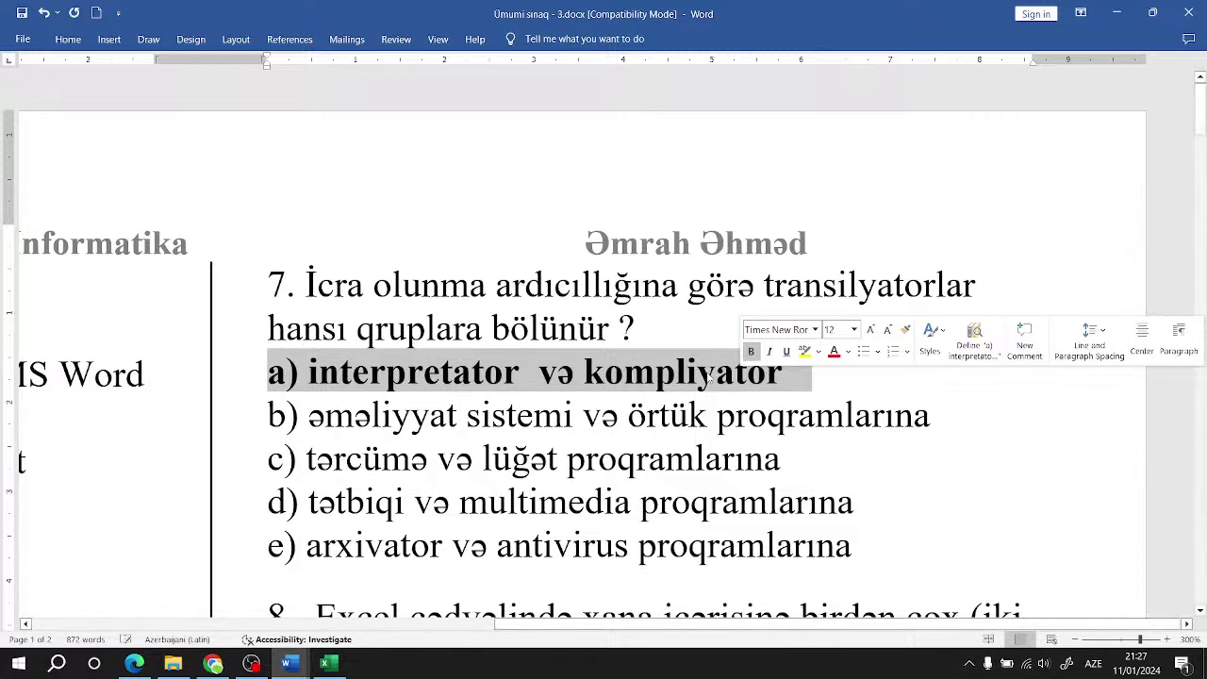
click(599, 387)
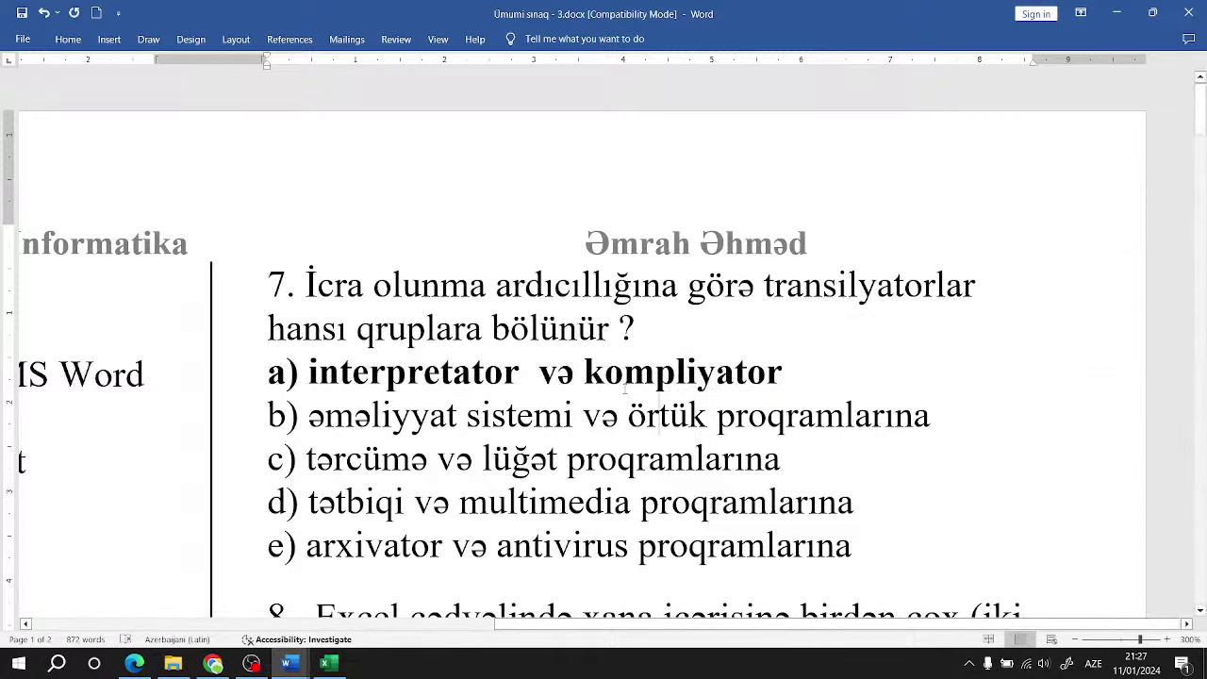
Step: Scroll down to question 8 on multi-line cell entry and switch to the Excel workbook
scroll(624, 392, down, 3)
scroll(624, 392, down, 1)
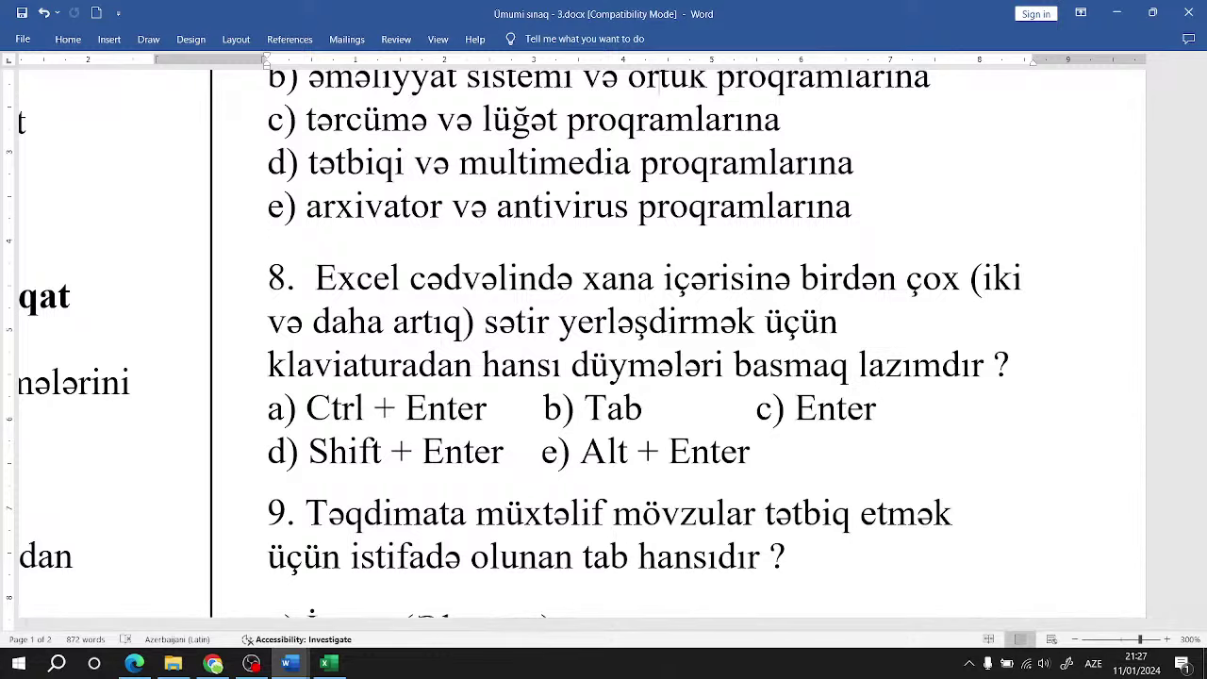
click(343, 667)
Step: Enter a person's first name and surname into cell C17 below the student table
scroll(353, 476, down, 3)
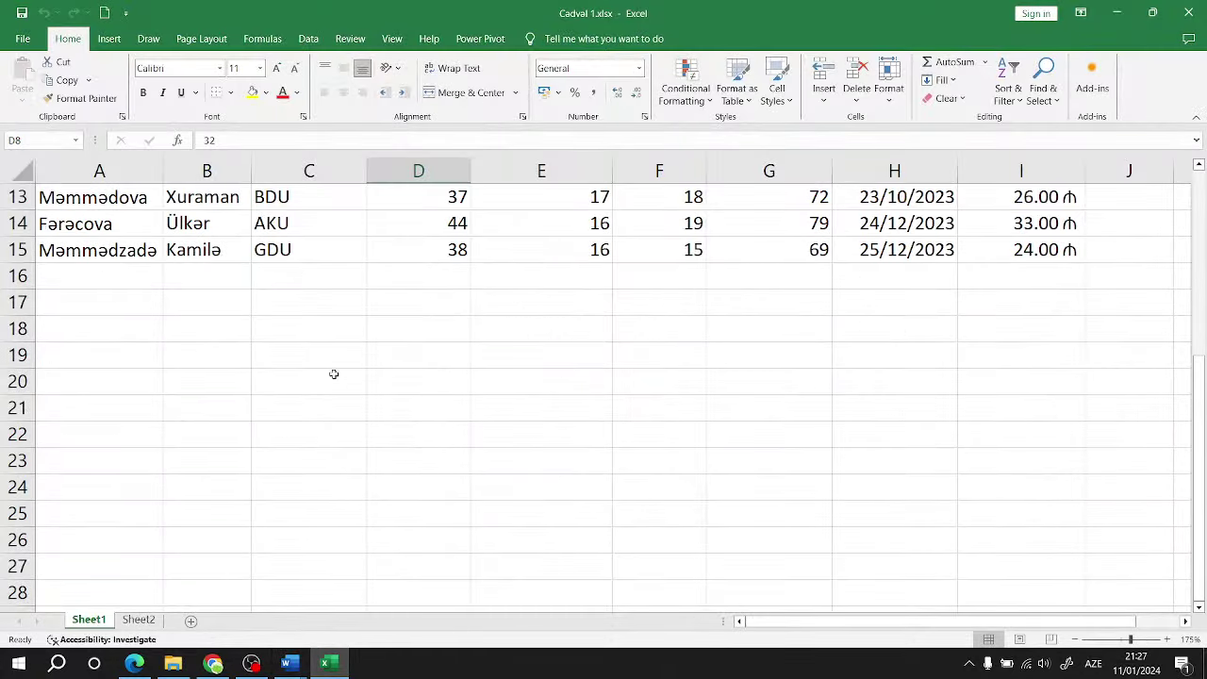
click(289, 292)
text(ə\)
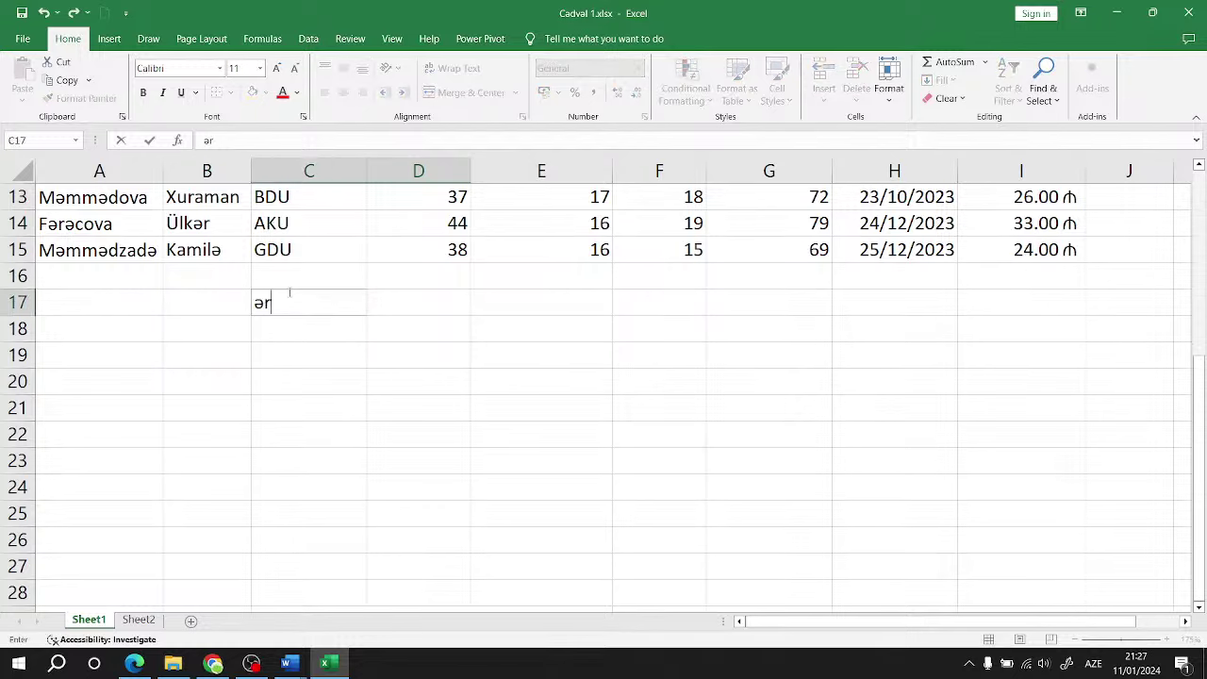
key(BackSpace)
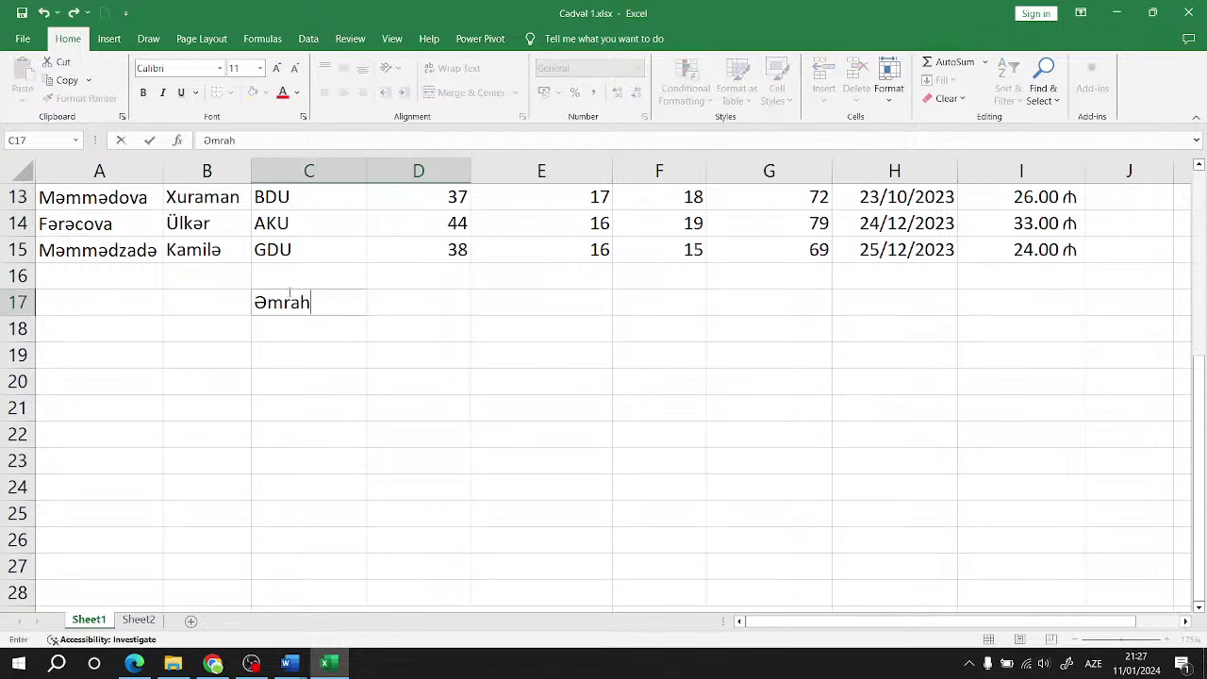
key(Return)
double_click(323, 434)
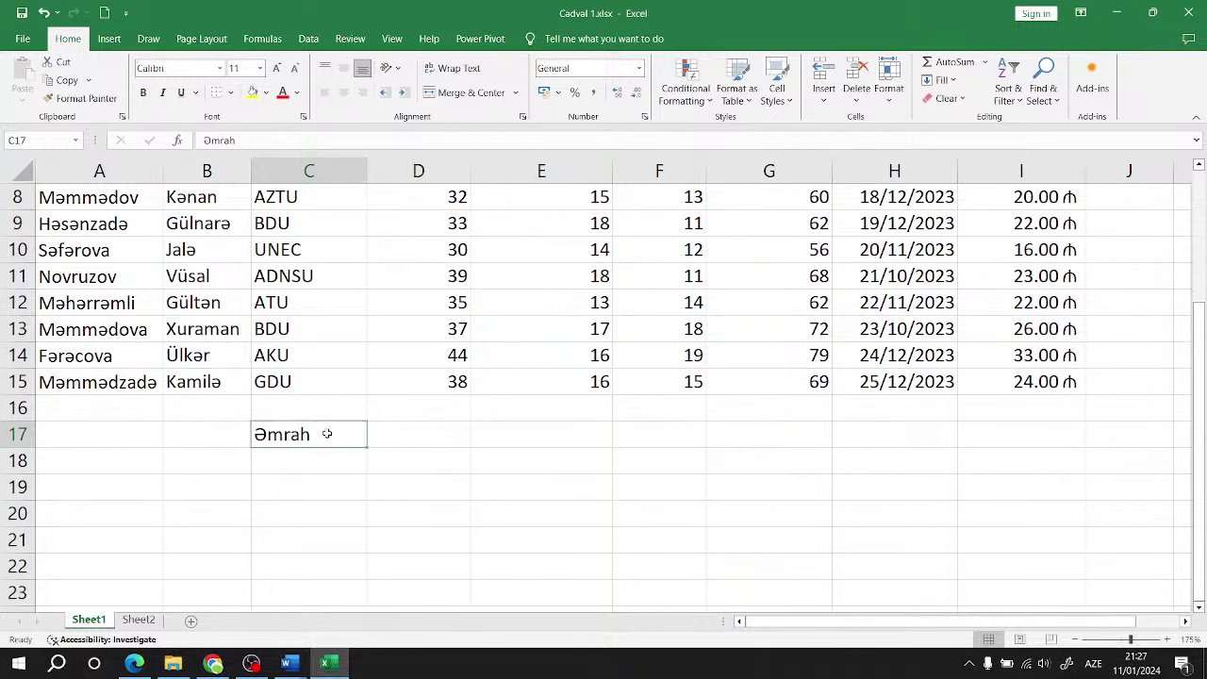
text(a)
key(BackSpace)
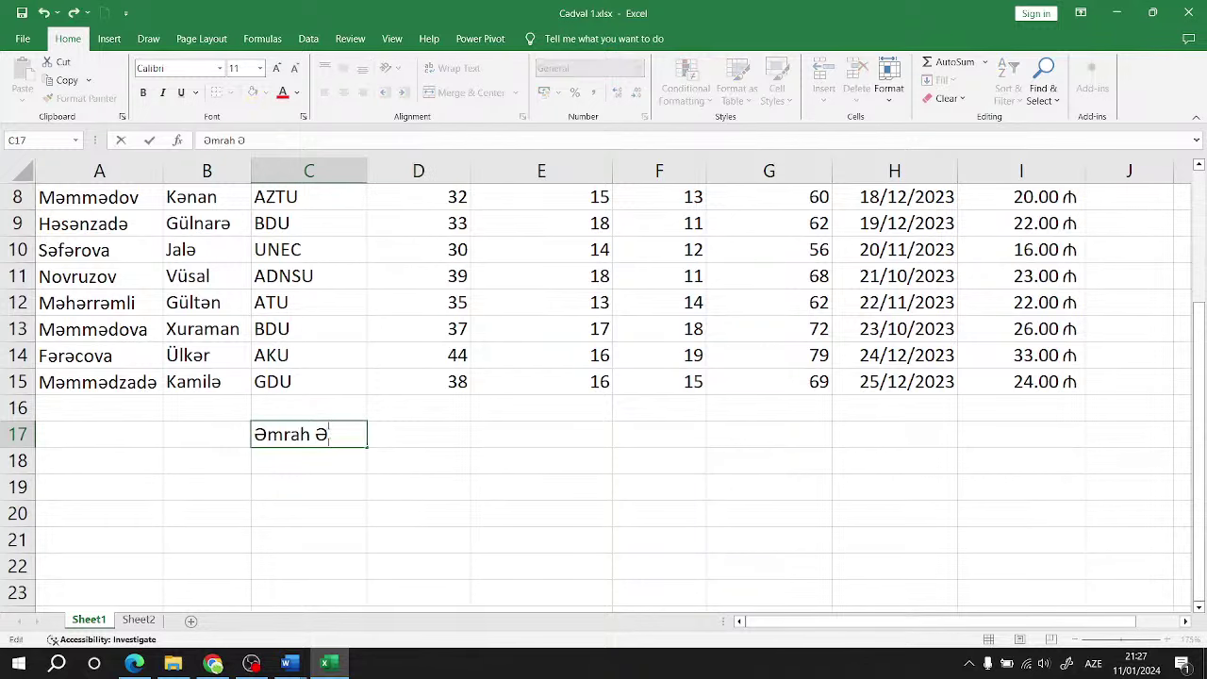
click(451, 524)
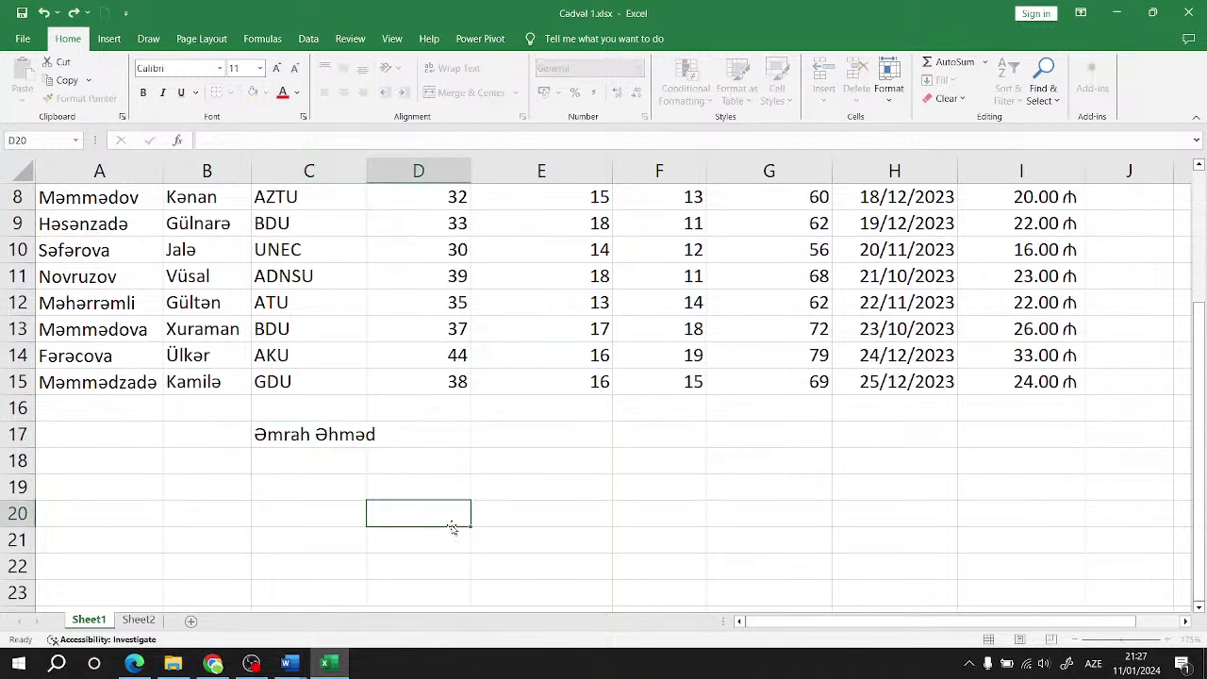
click(369, 435)
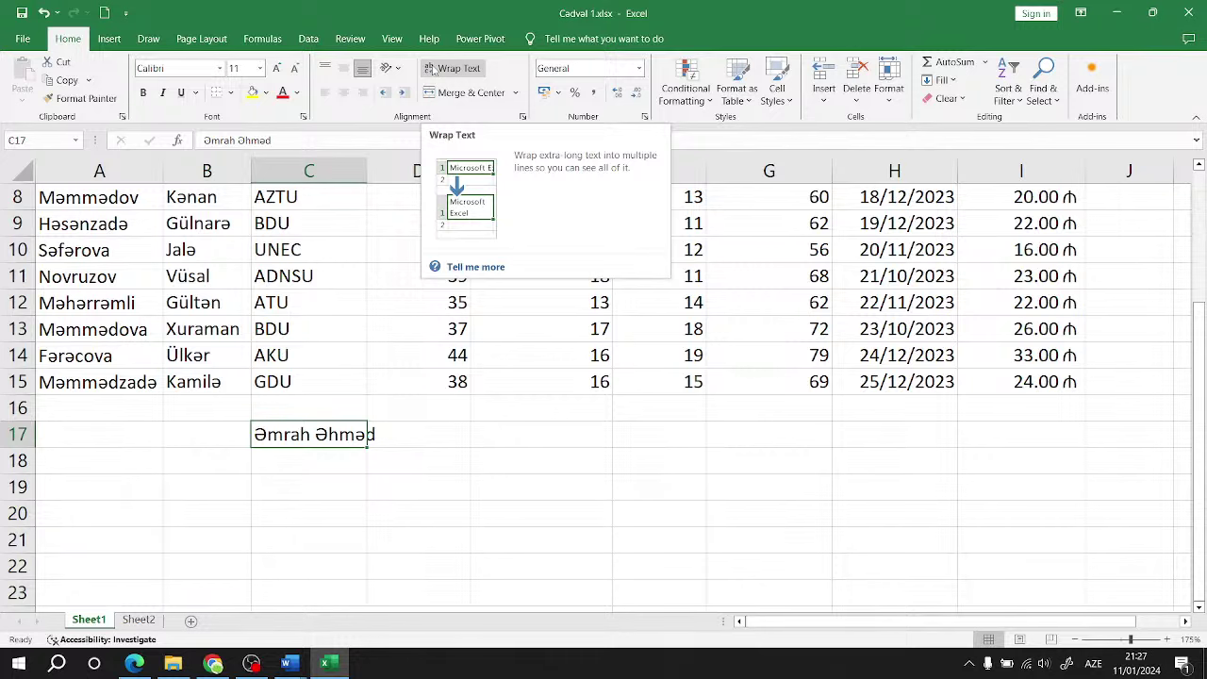
Step: Try wrapping text in C17 and widening column C, then undo those changes
click(432, 71)
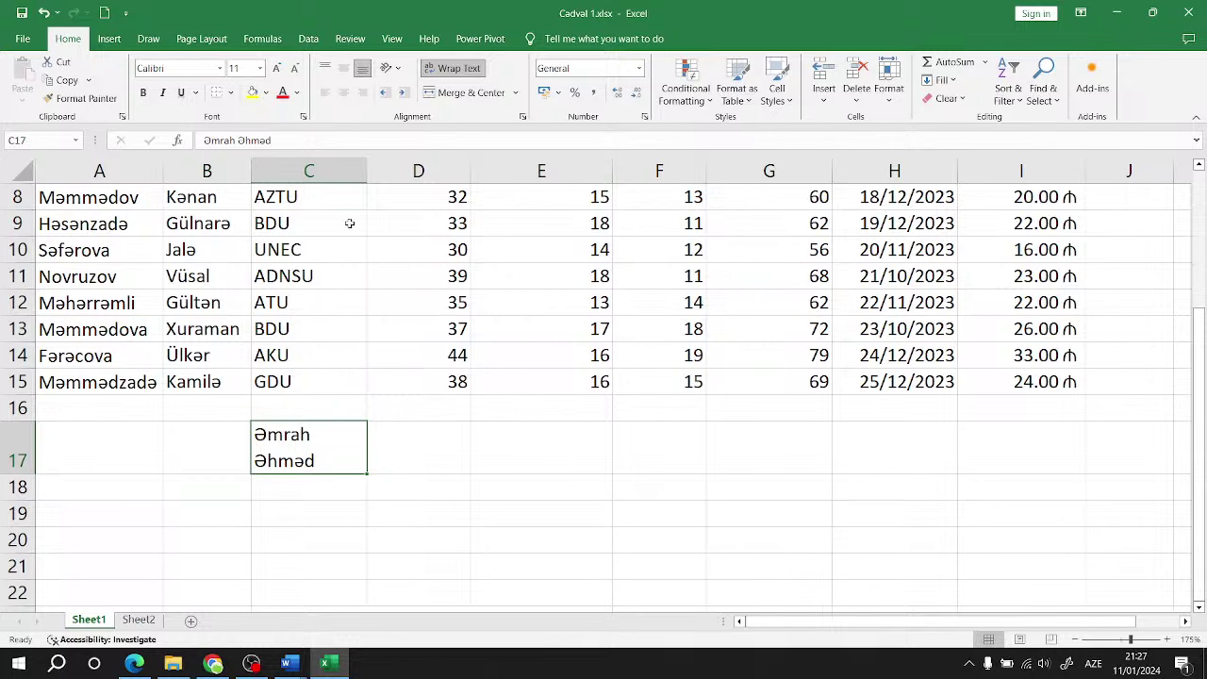
drag(376, 171, 465, 170)
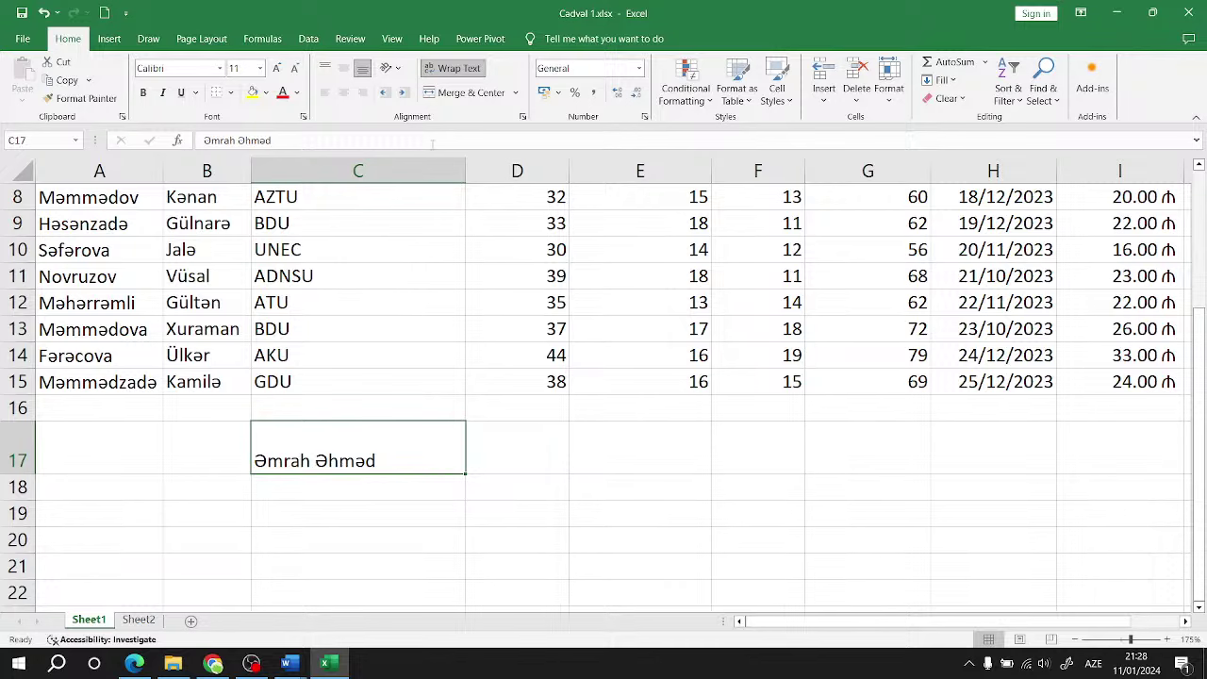
key(ctrl+z)
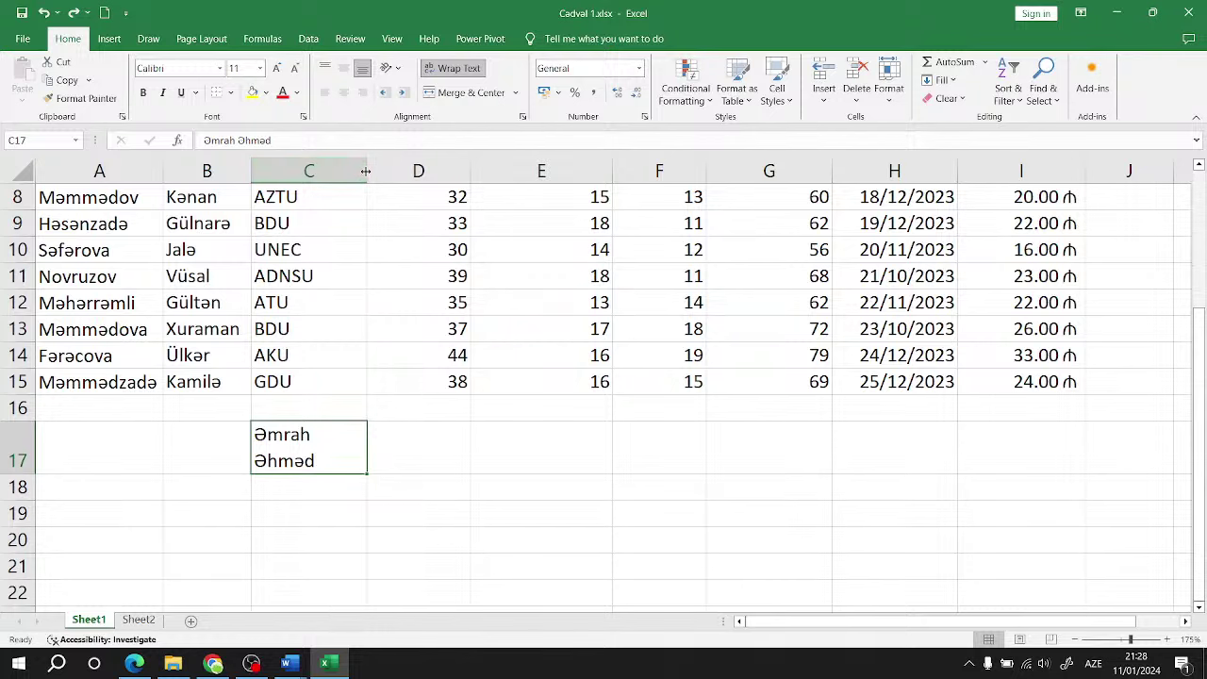
drag(465, 179, 465, 178)
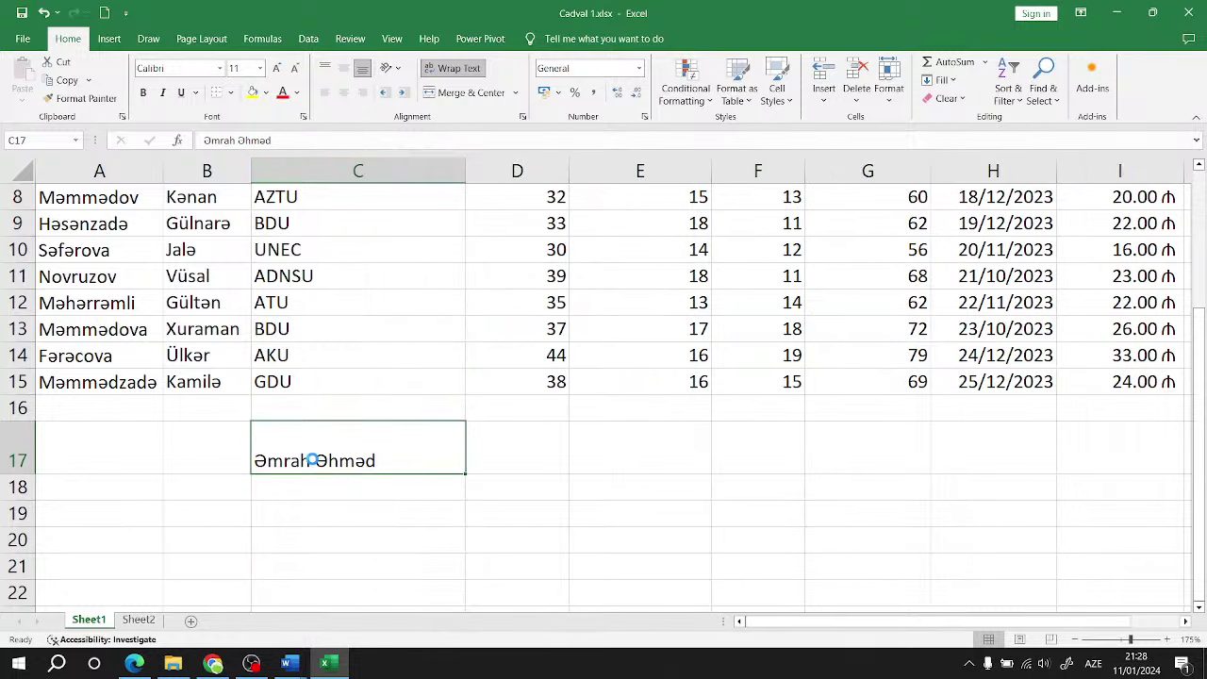
key(ctrl+z)
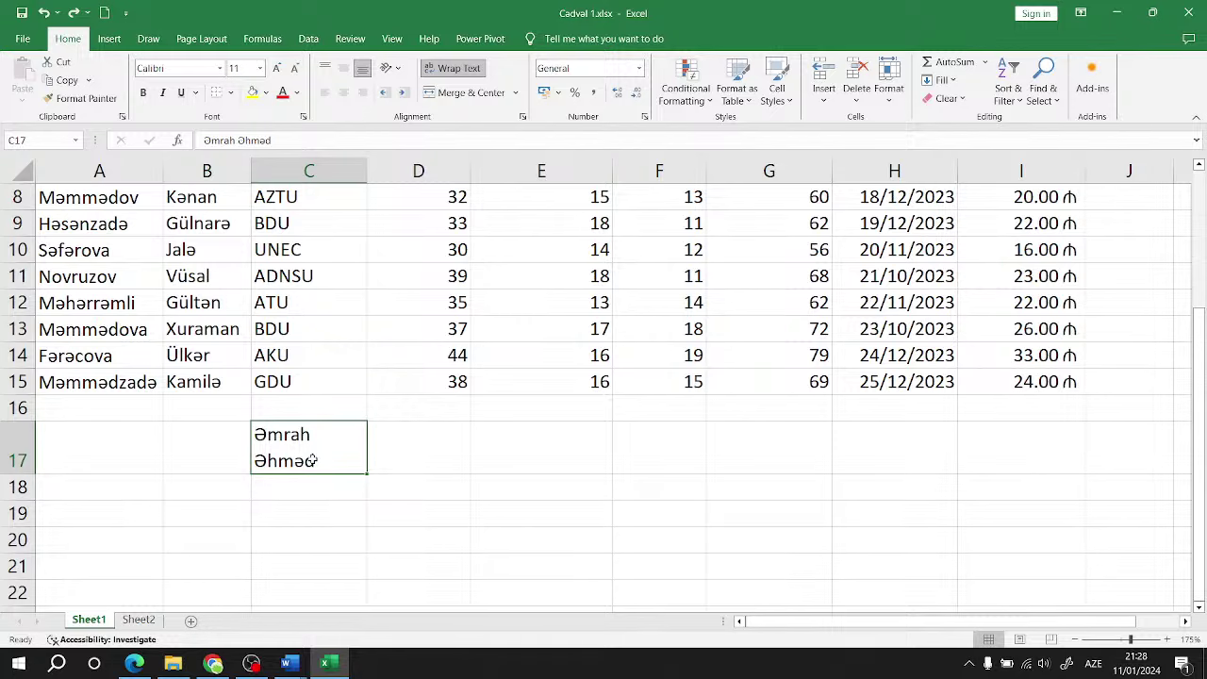
key(ctrl+z)
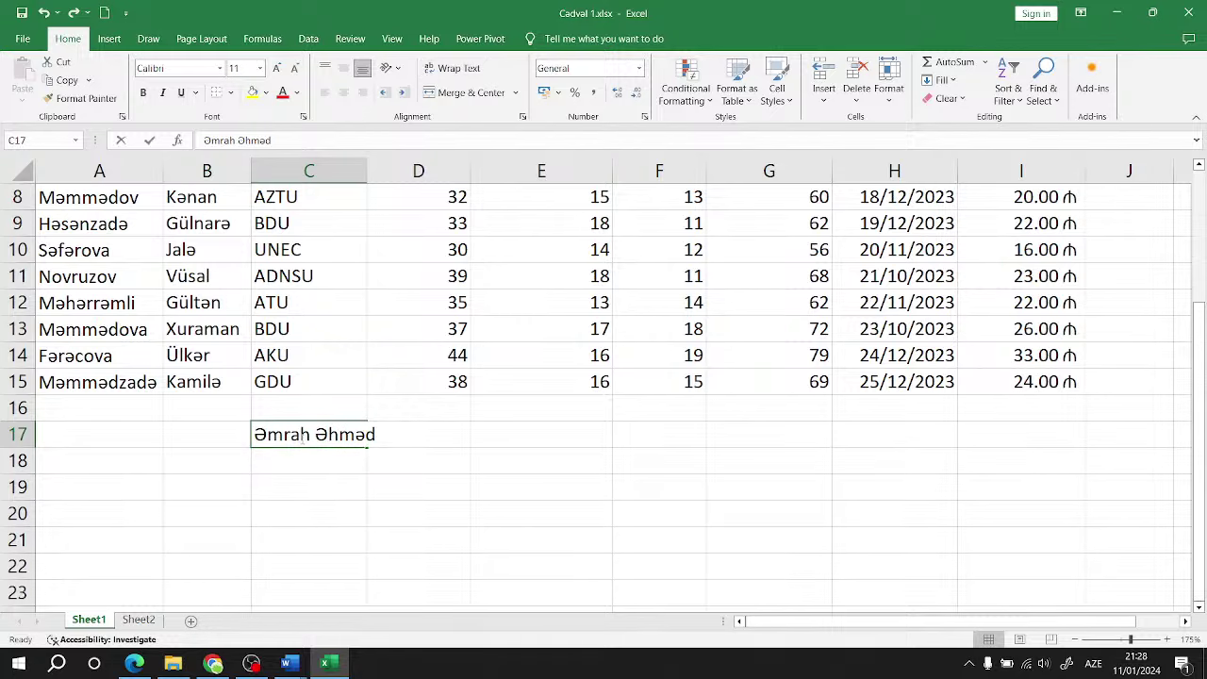
Step: Insert an Alt+Enter line break between first name and surname in C17 using the On-Screen Keyboard
double_click(314, 439)
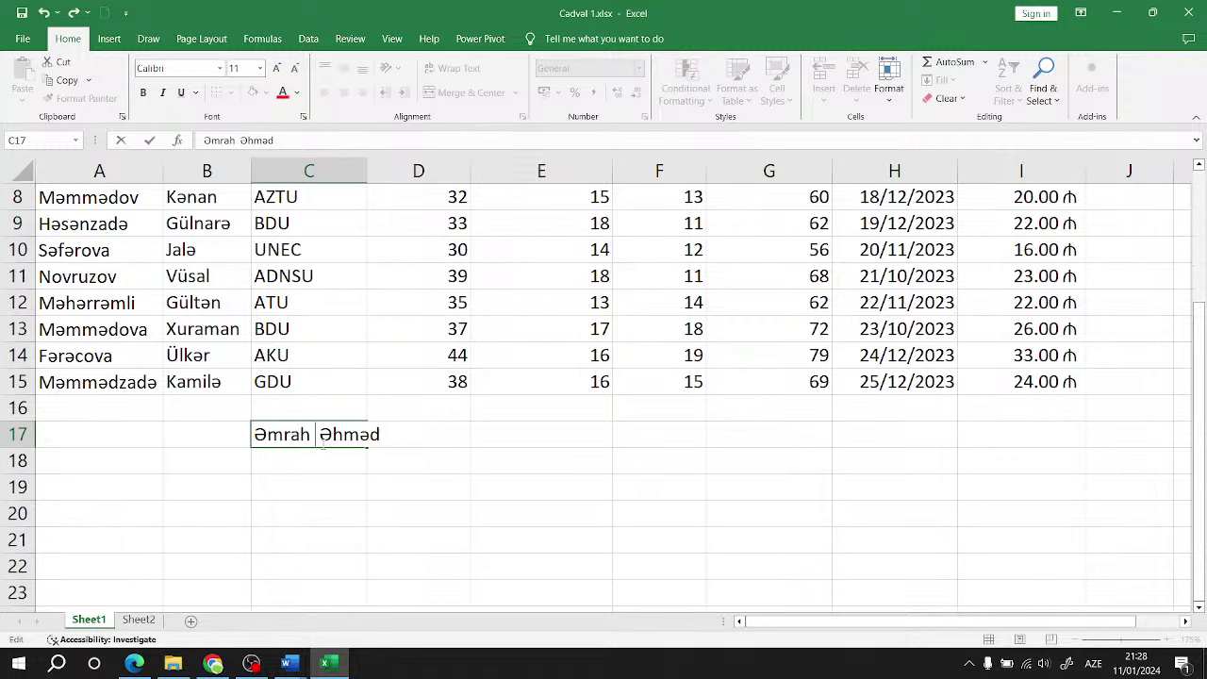
key(super)
text(o)
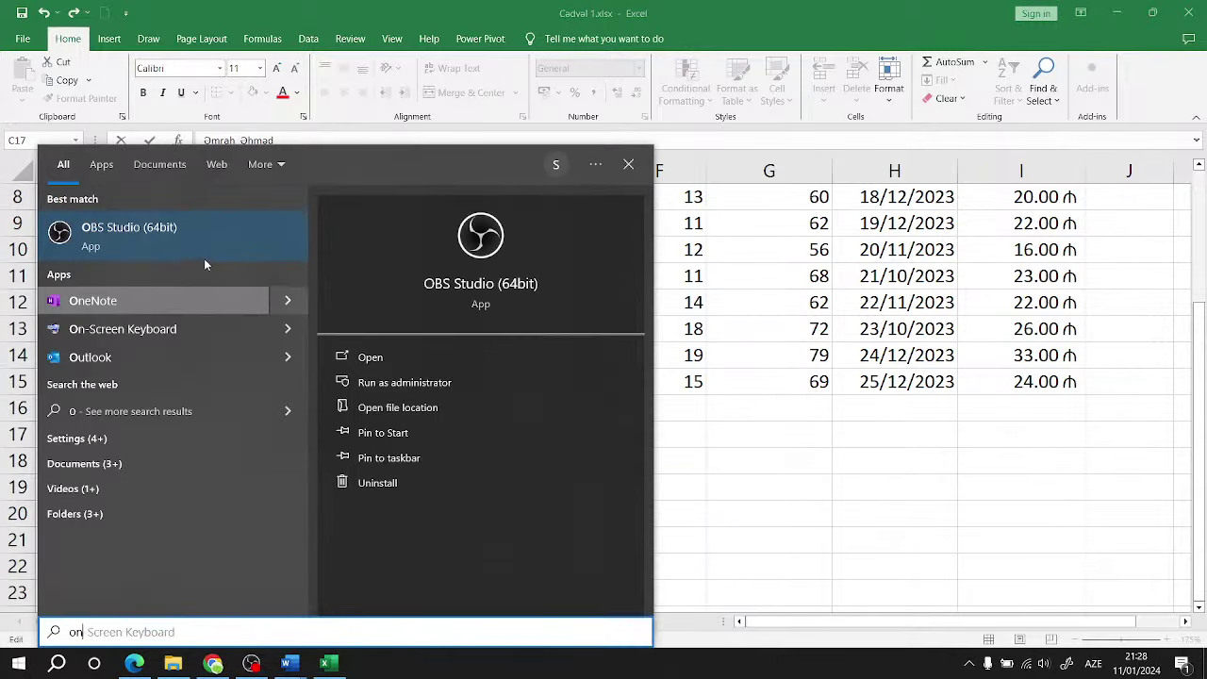
text(n)
key(Escape)
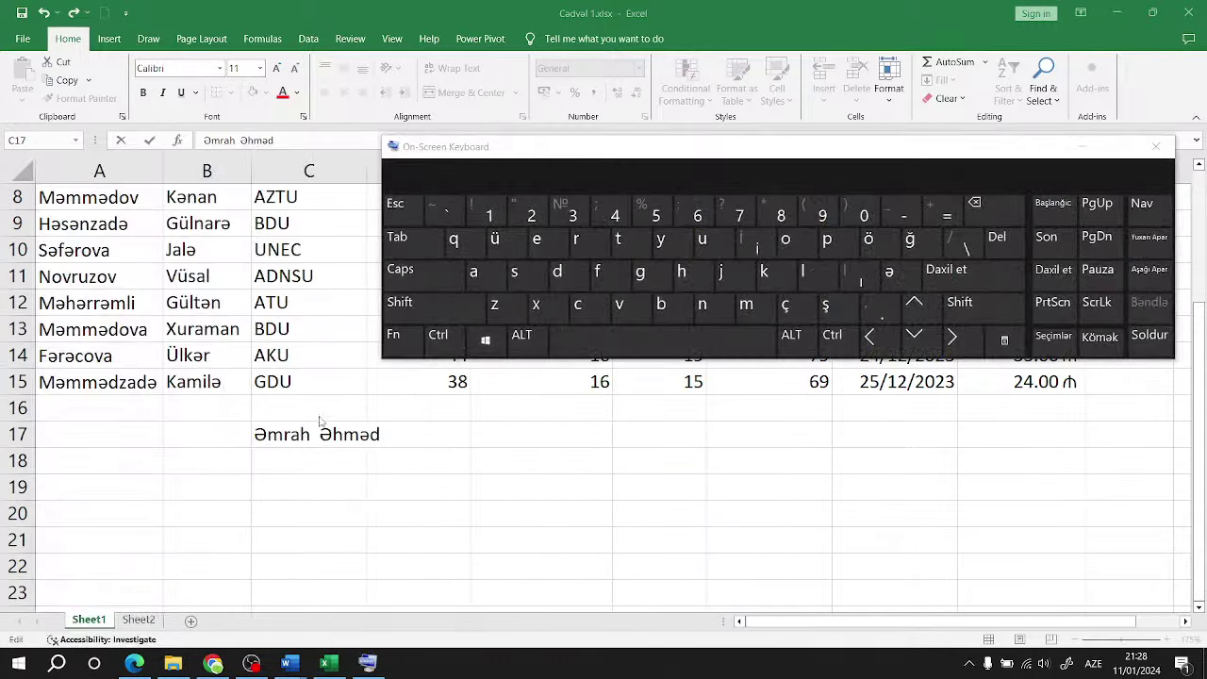
click(318, 434)
click(525, 339)
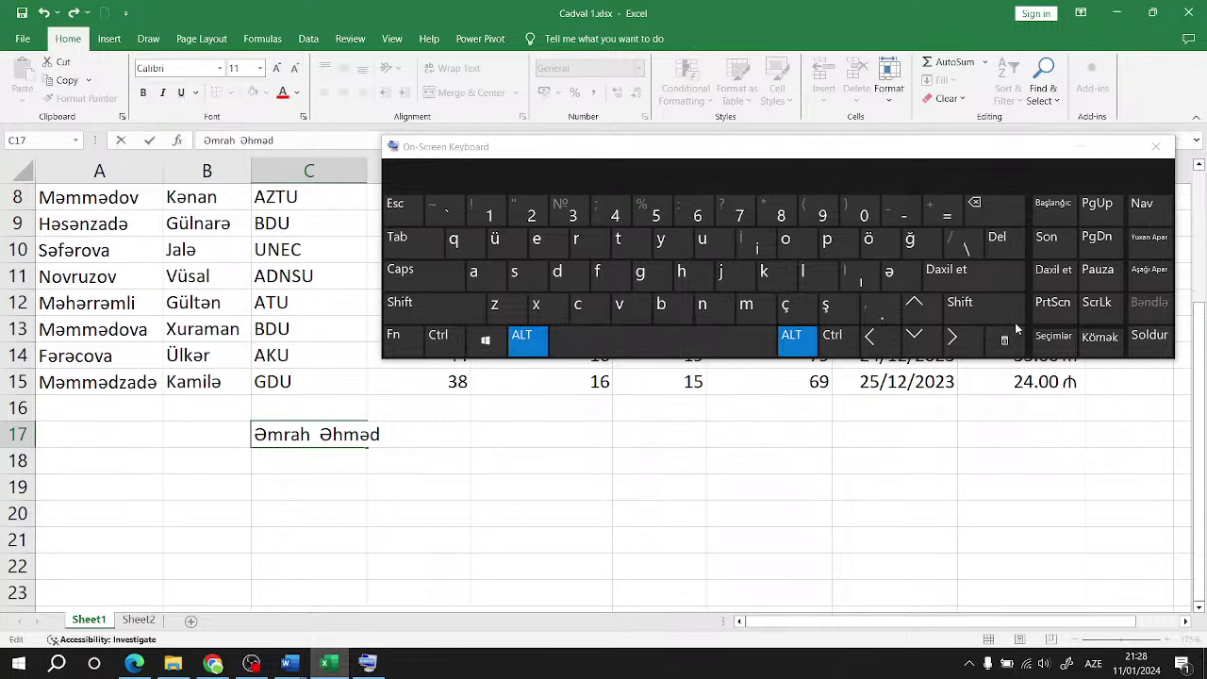
click(980, 278)
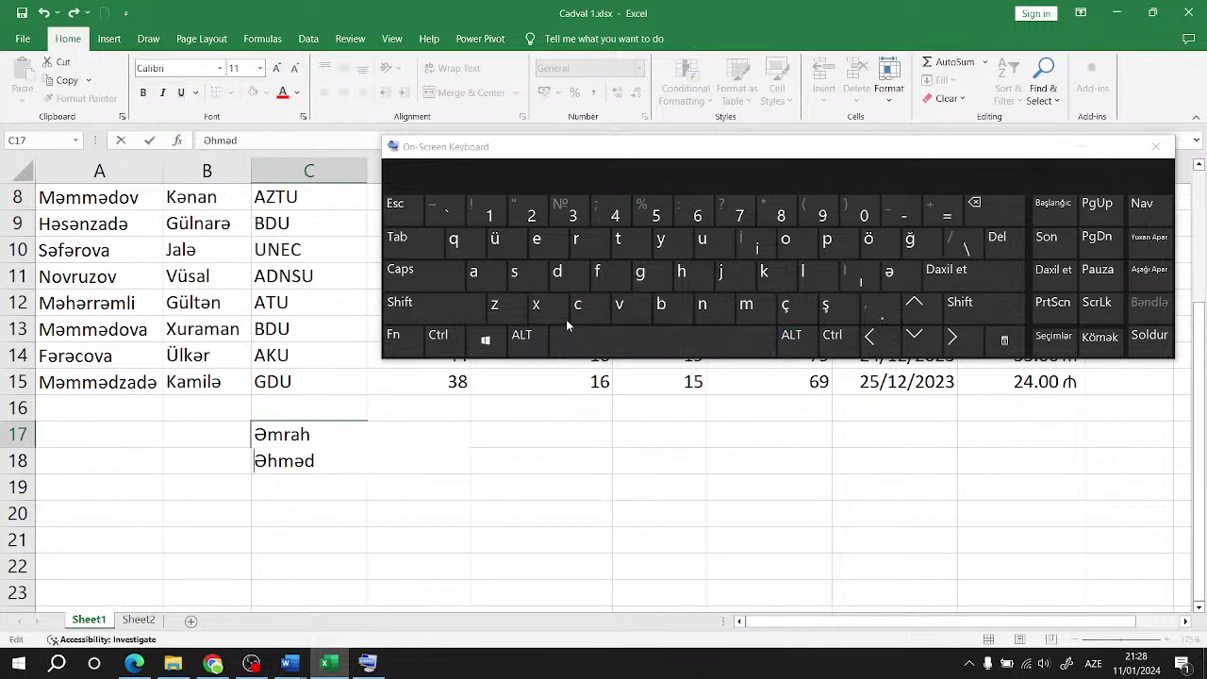
click(1154, 146)
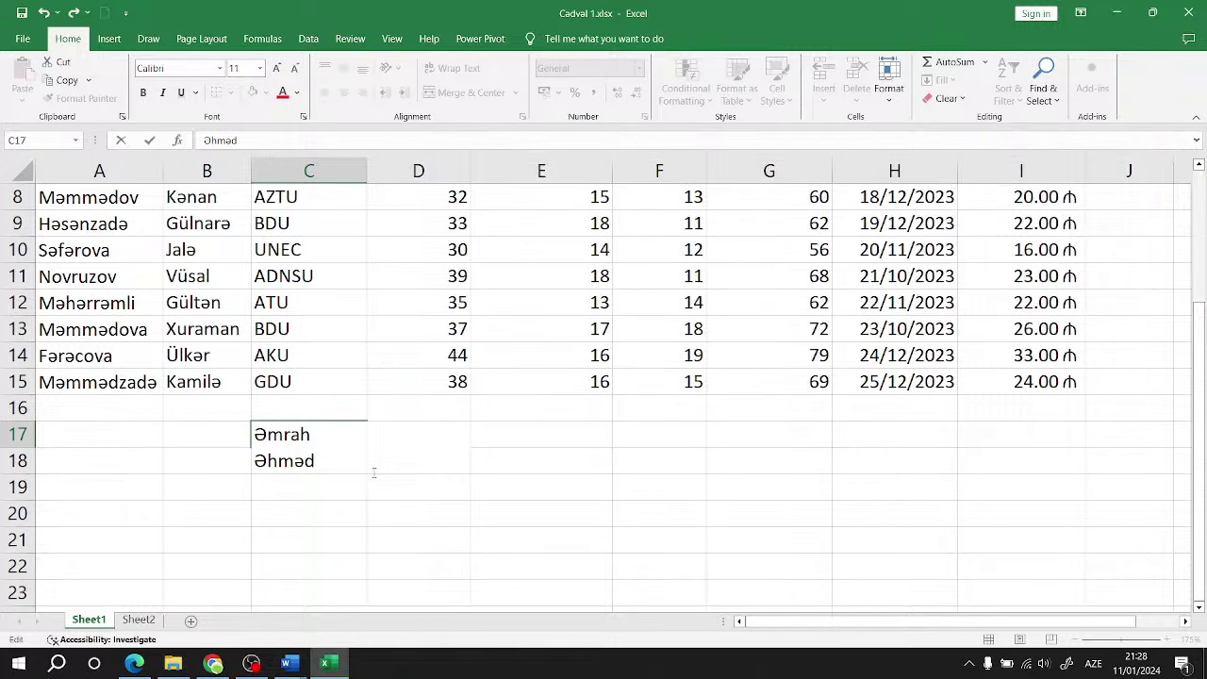
click(364, 501)
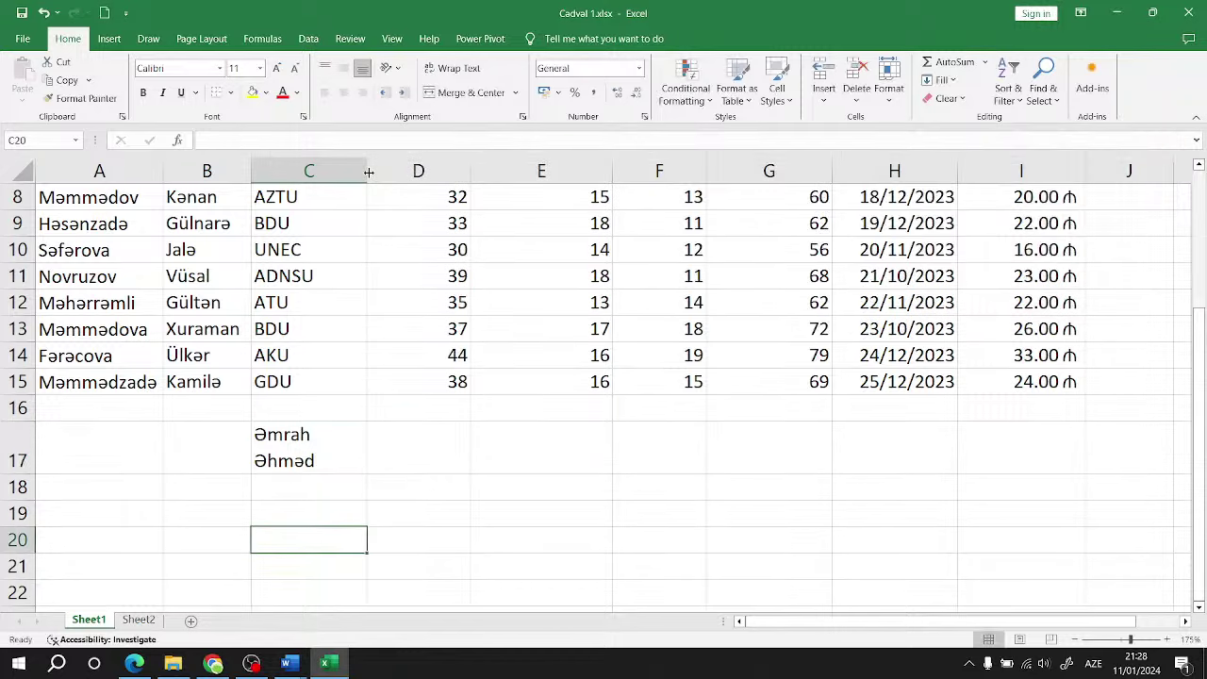
Step: Widen column C to fit the two-line name
drag(367, 172, 420, 171)
drag(505, 186, 599, 179)
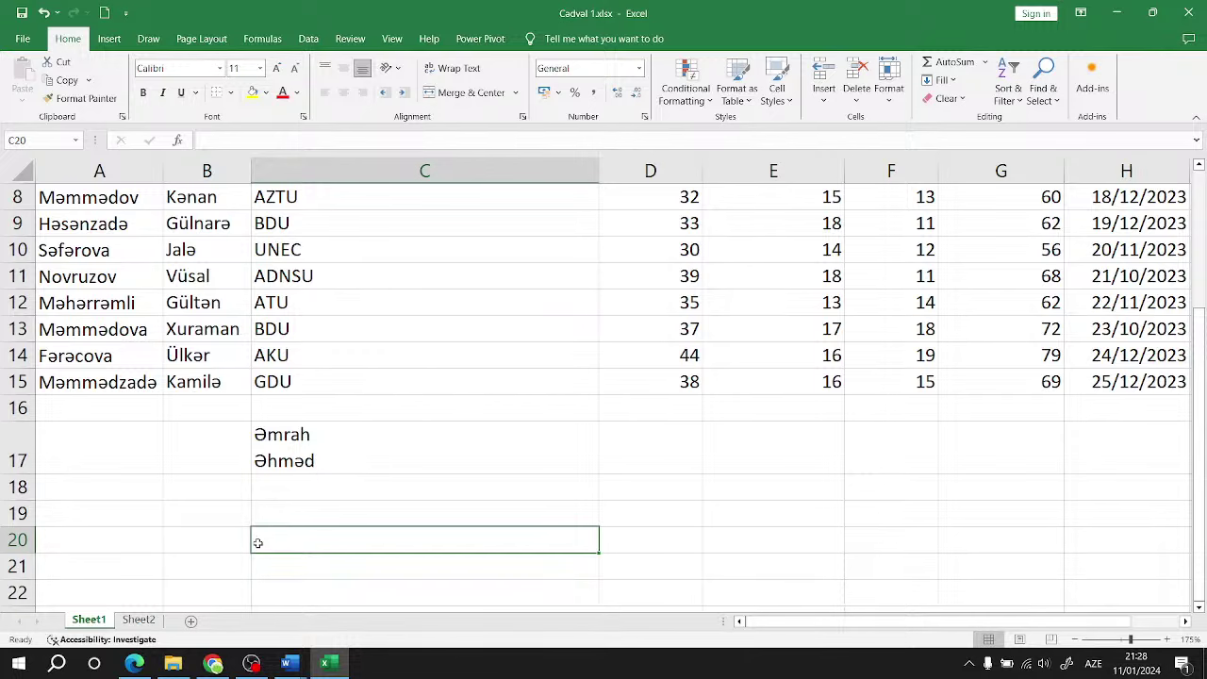
click(213, 664)
click(212, 665)
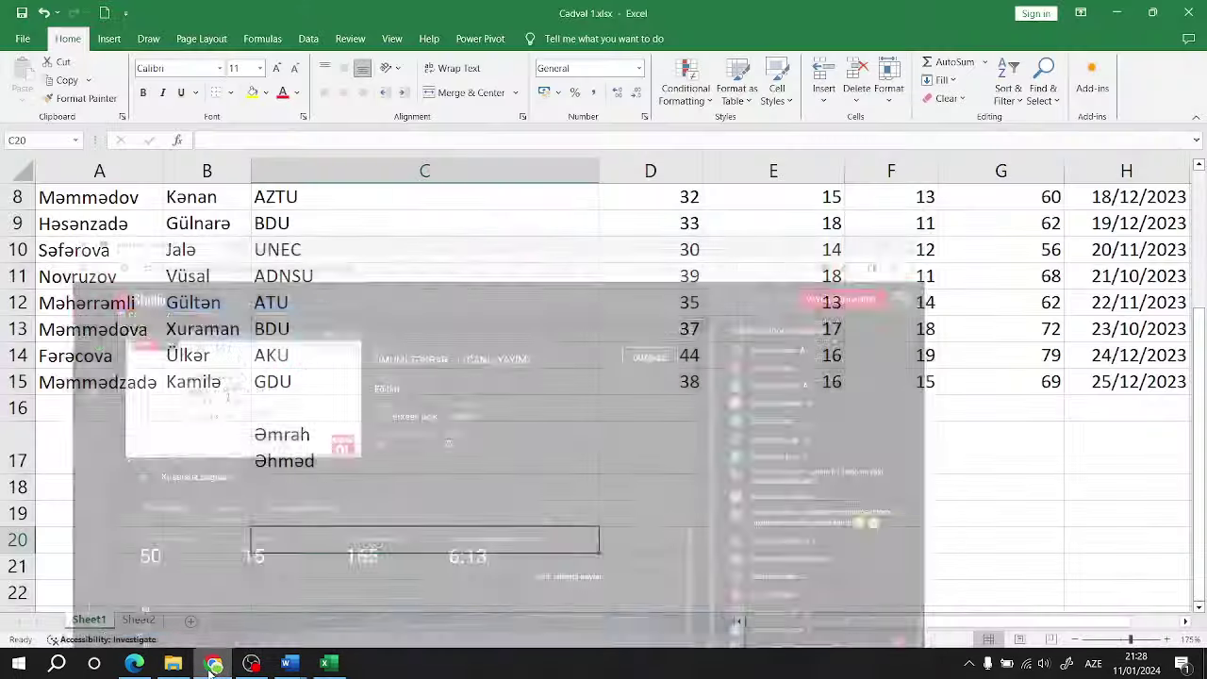
click(212, 665)
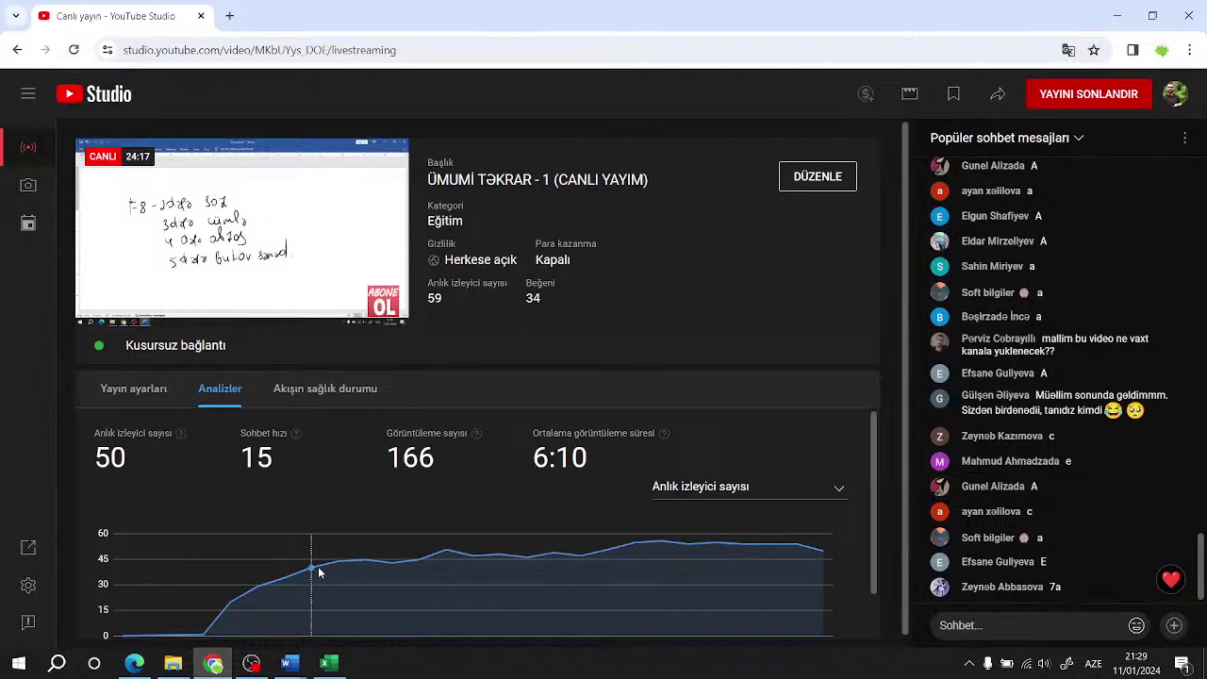
click(213, 662)
click(342, 434)
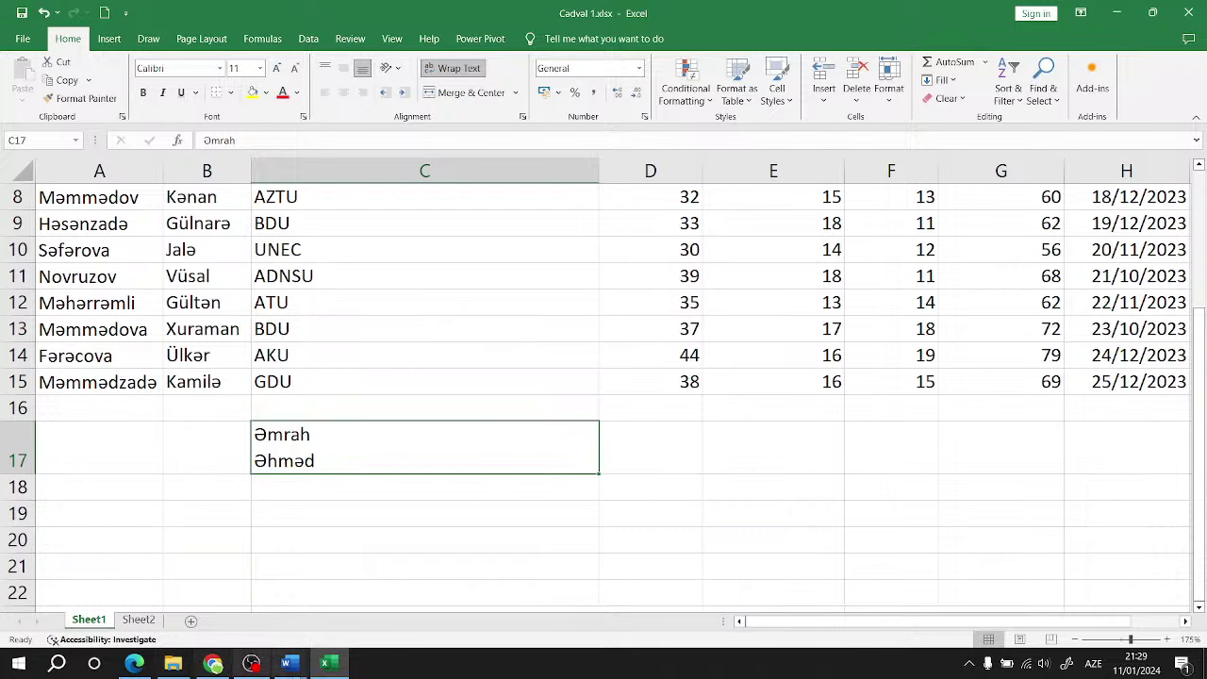
Step: Bold answer e) Alt + Enter for question 8 in the exam document
click(289, 663)
click(140, 606)
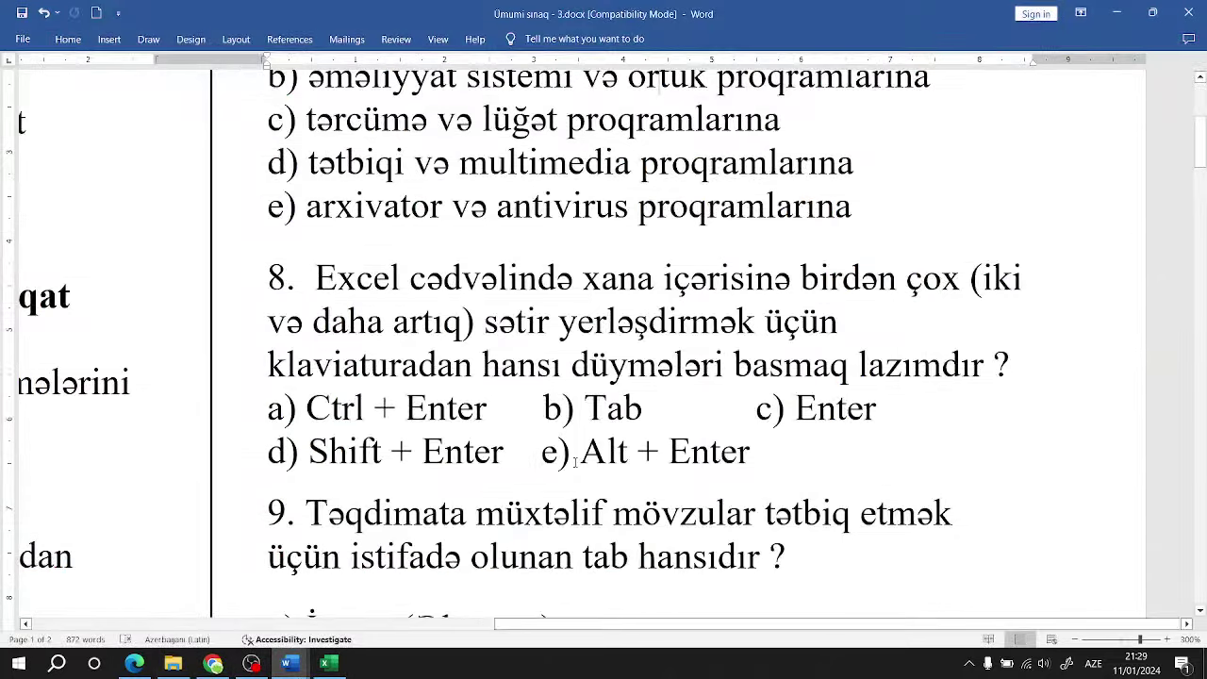
drag(751, 453, 541, 453)
click(556, 426)
click(594, 514)
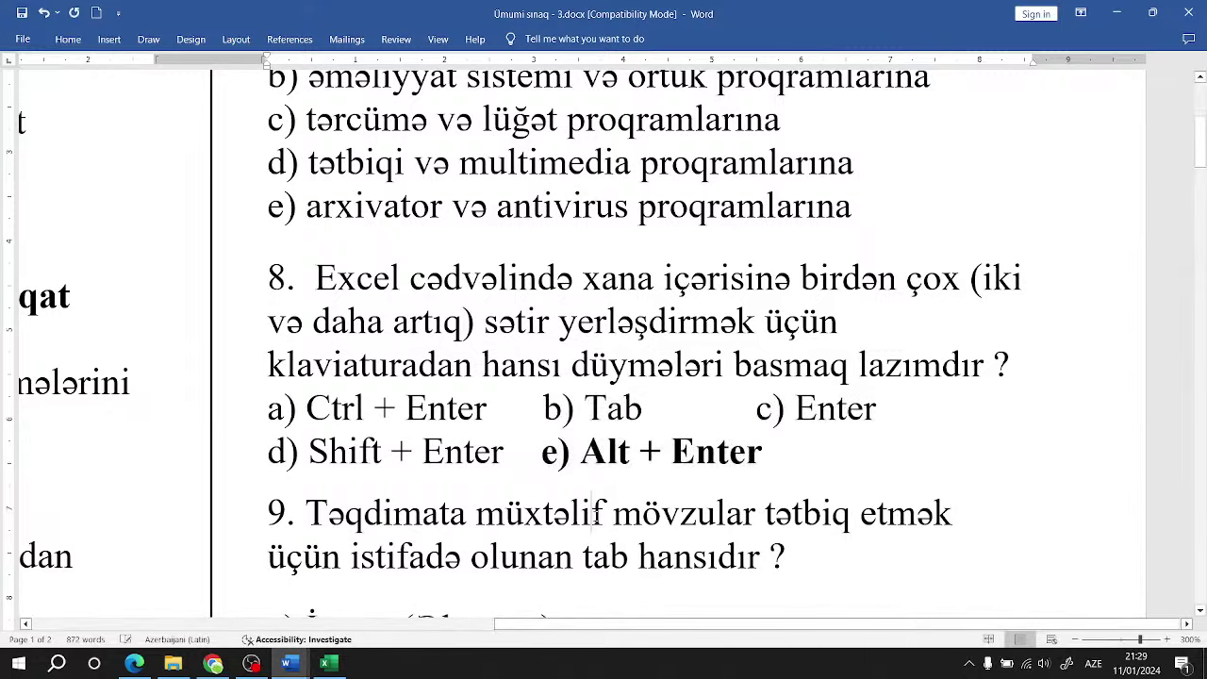
scroll(593, 513, down, 5)
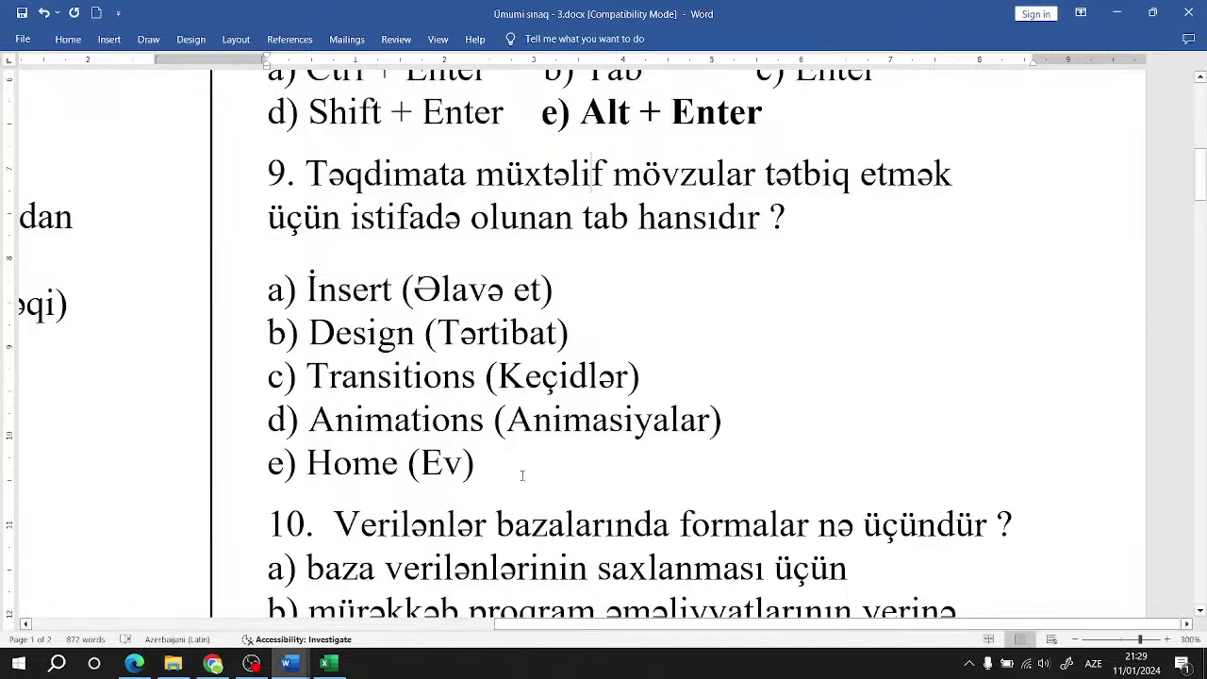
Step: Select answer b) Design (Tərtibat) for question 9, then close the Excel workbook without saving
drag(570, 332, 442, 332)
drag(288, 332, 264, 331)
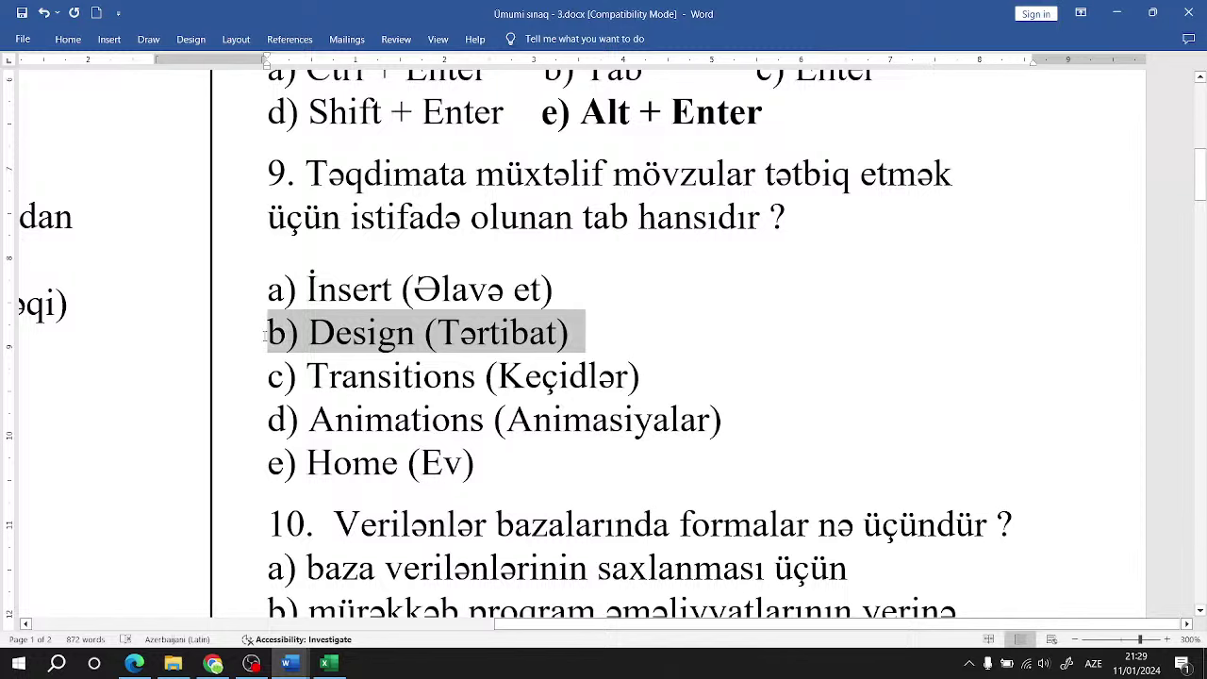
click(327, 663)
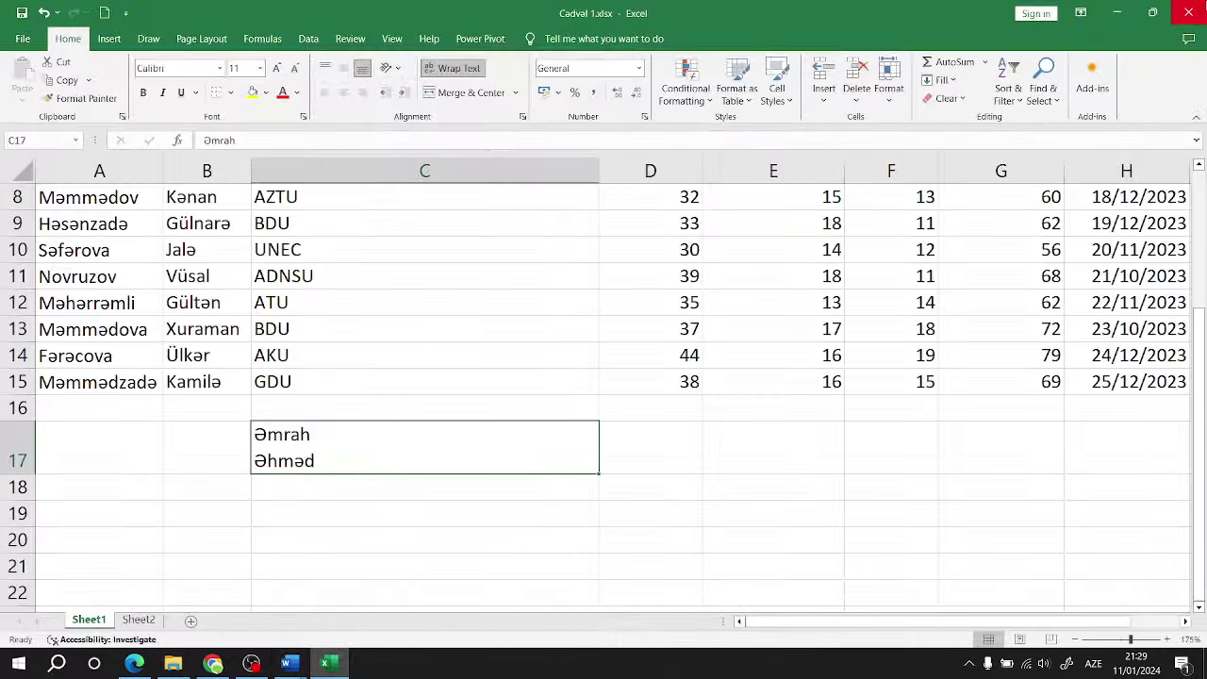
click(1188, 13)
click(693, 369)
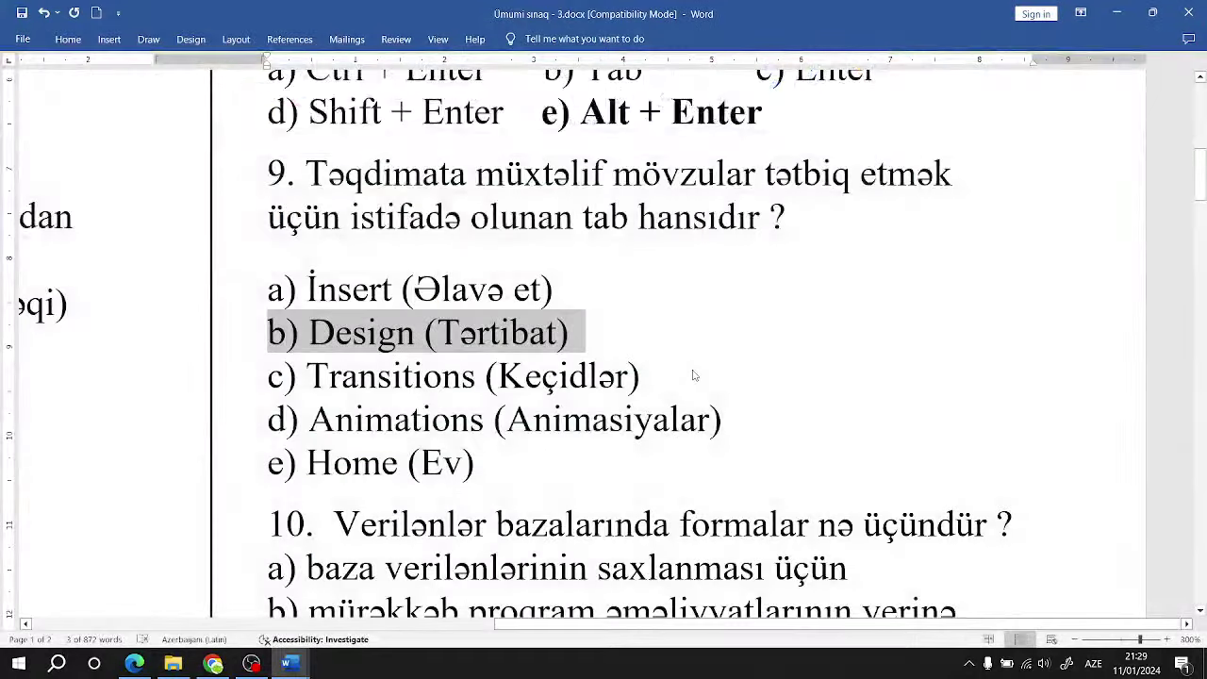
key(super)
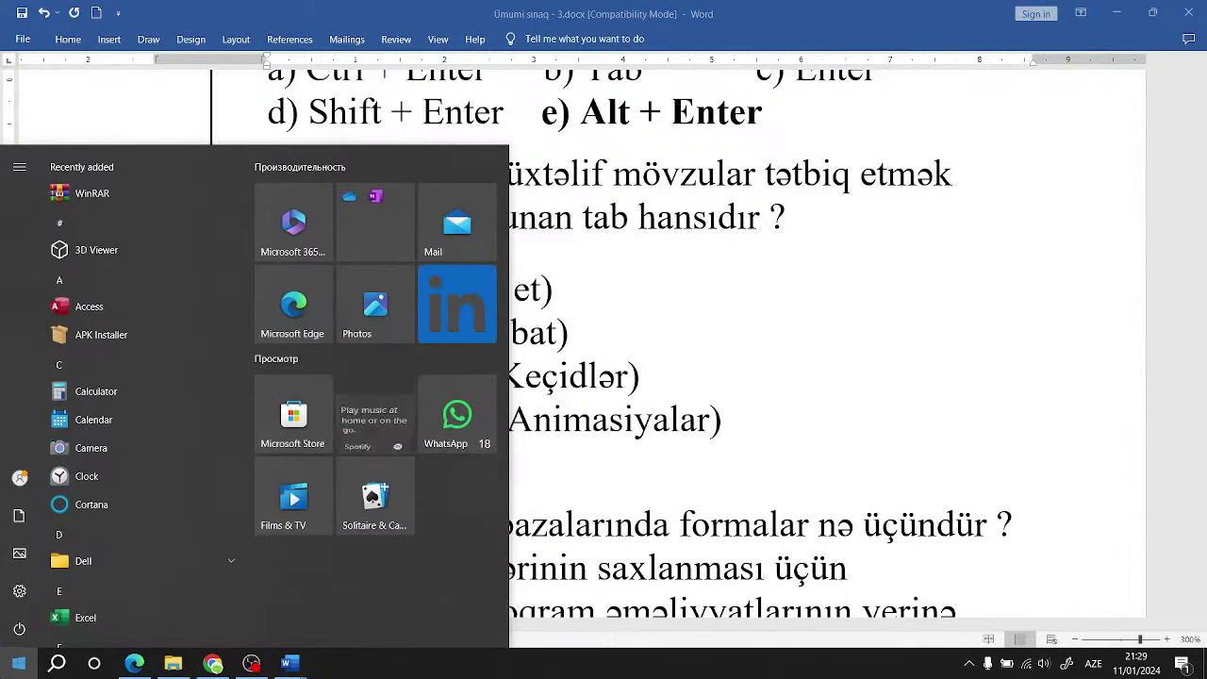
Step: Launch PowerPoint via a 'po' search, create a blank presentation and show the Design tab themes
text(po)
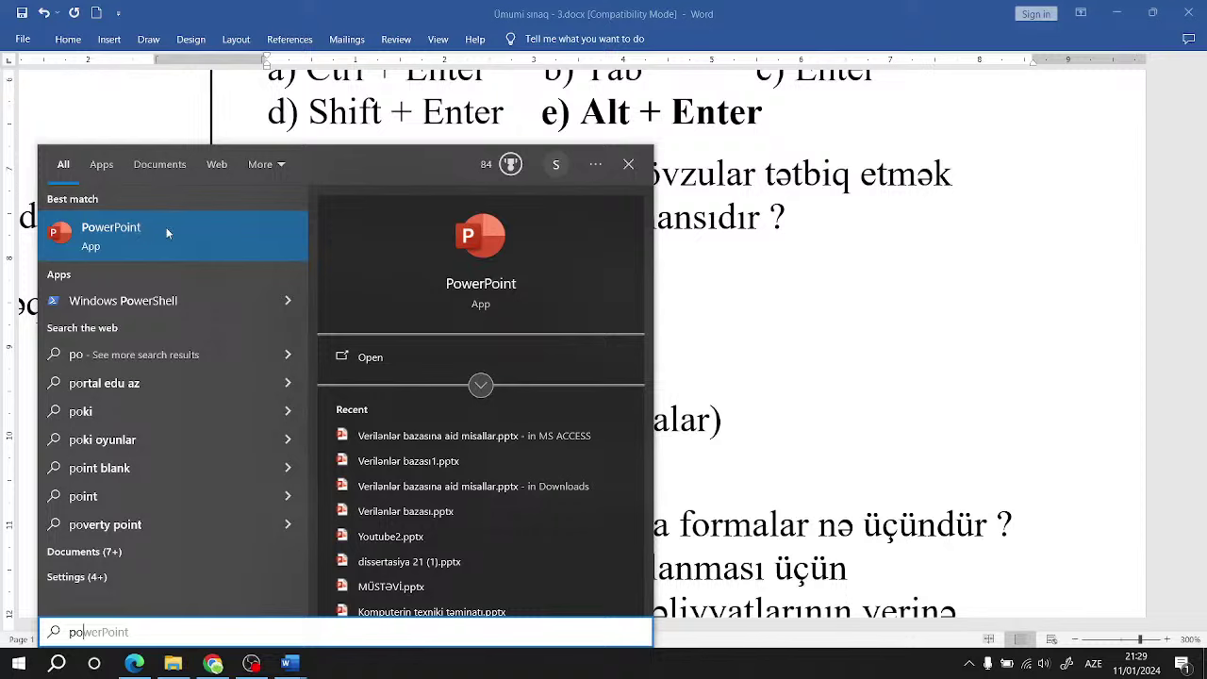
click(166, 227)
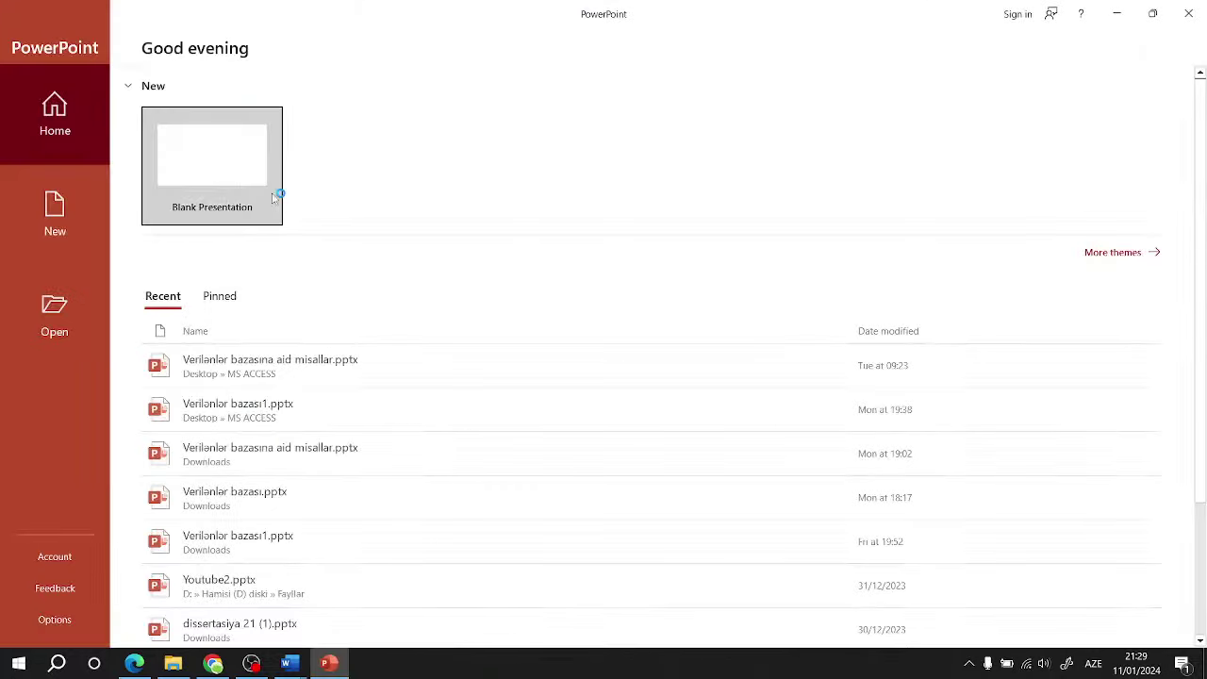
click(229, 156)
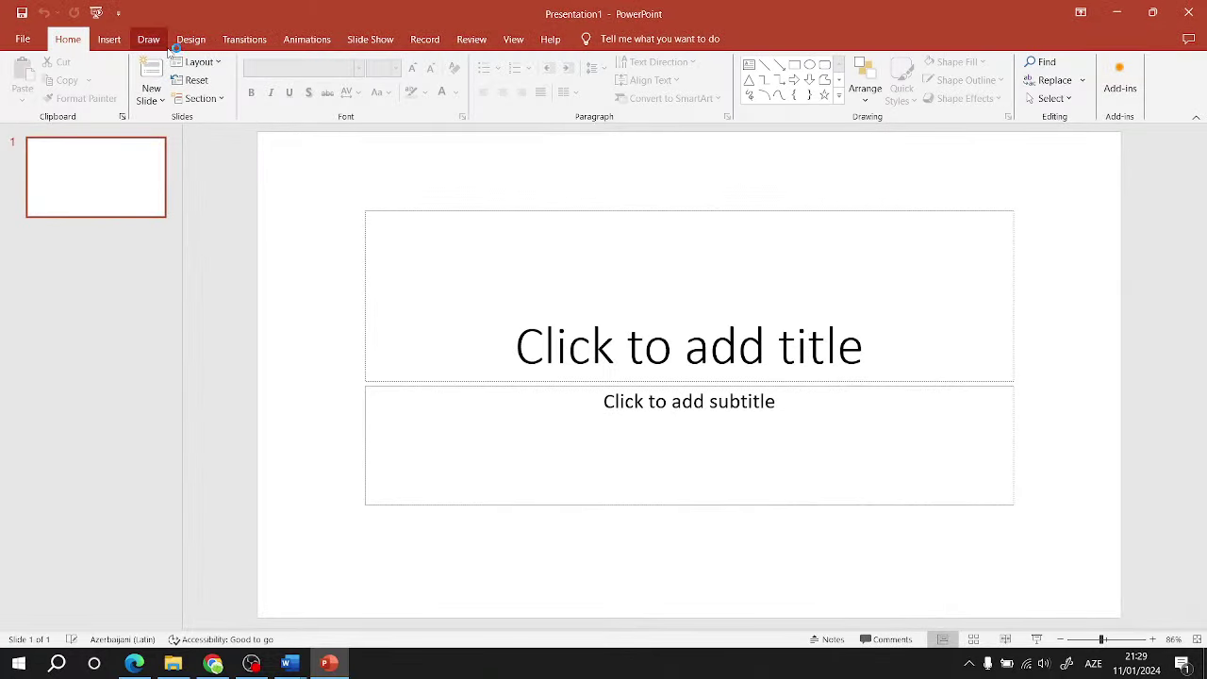
click(148, 39)
click(190, 39)
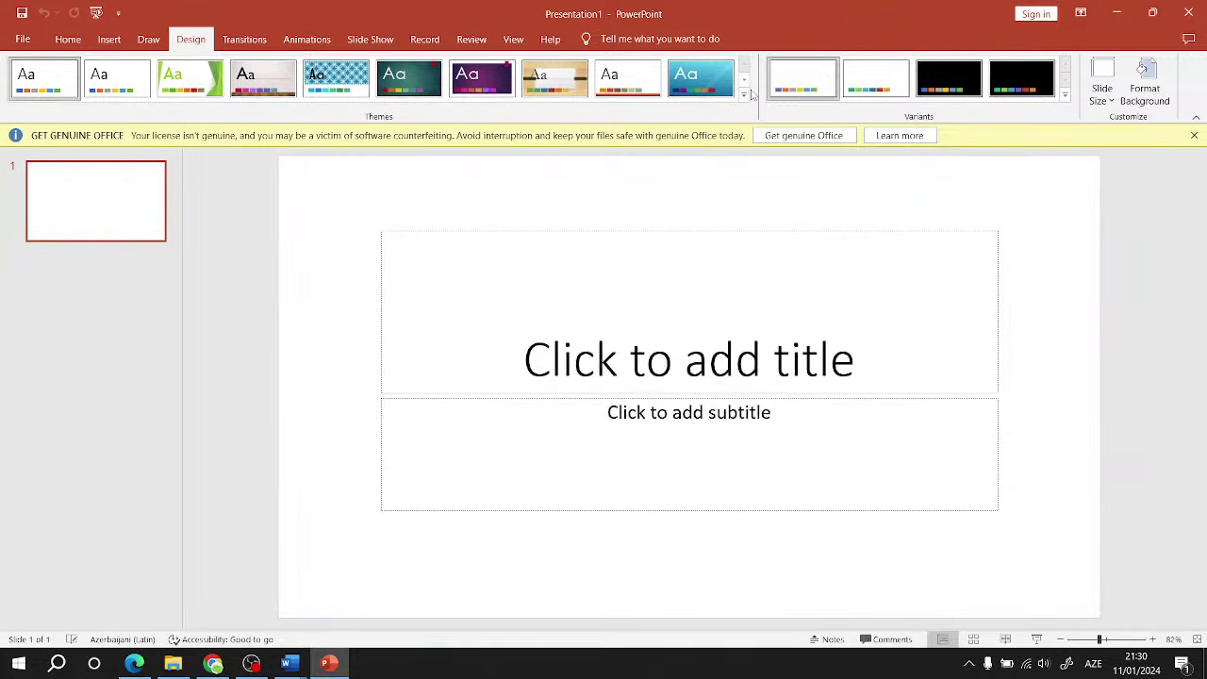
Step: Apply the dark theme with red and teal waves, leaving the variant colours unchanged
click(743, 94)
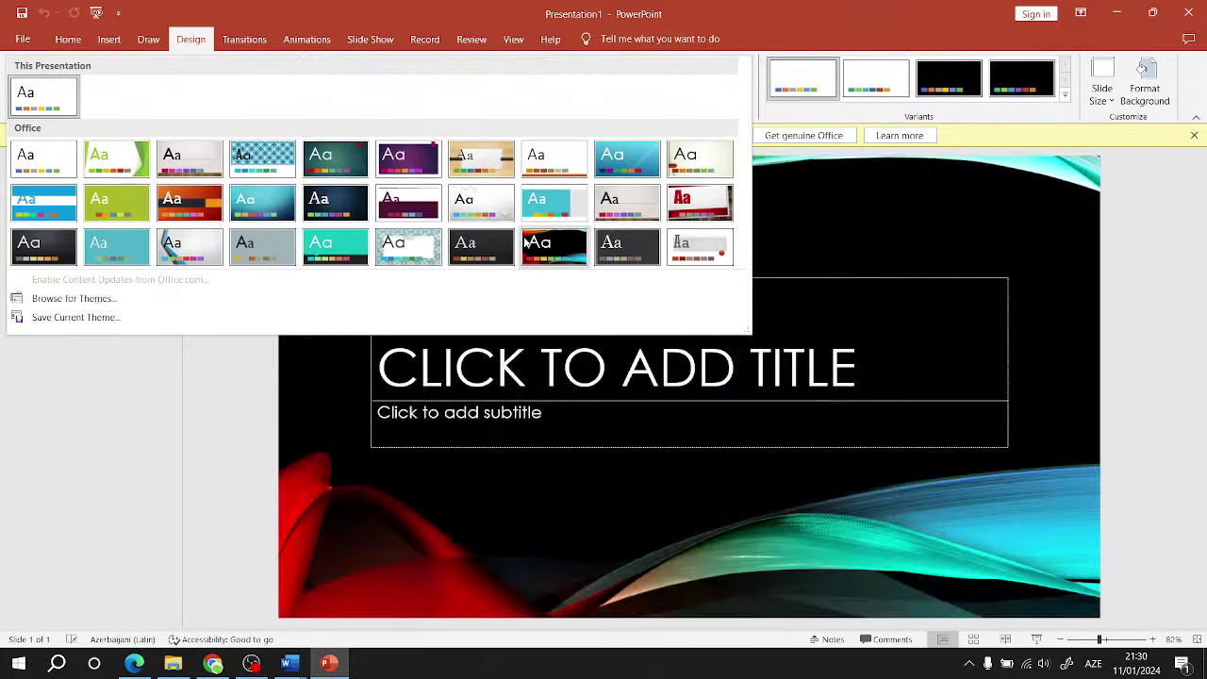
click(528, 243)
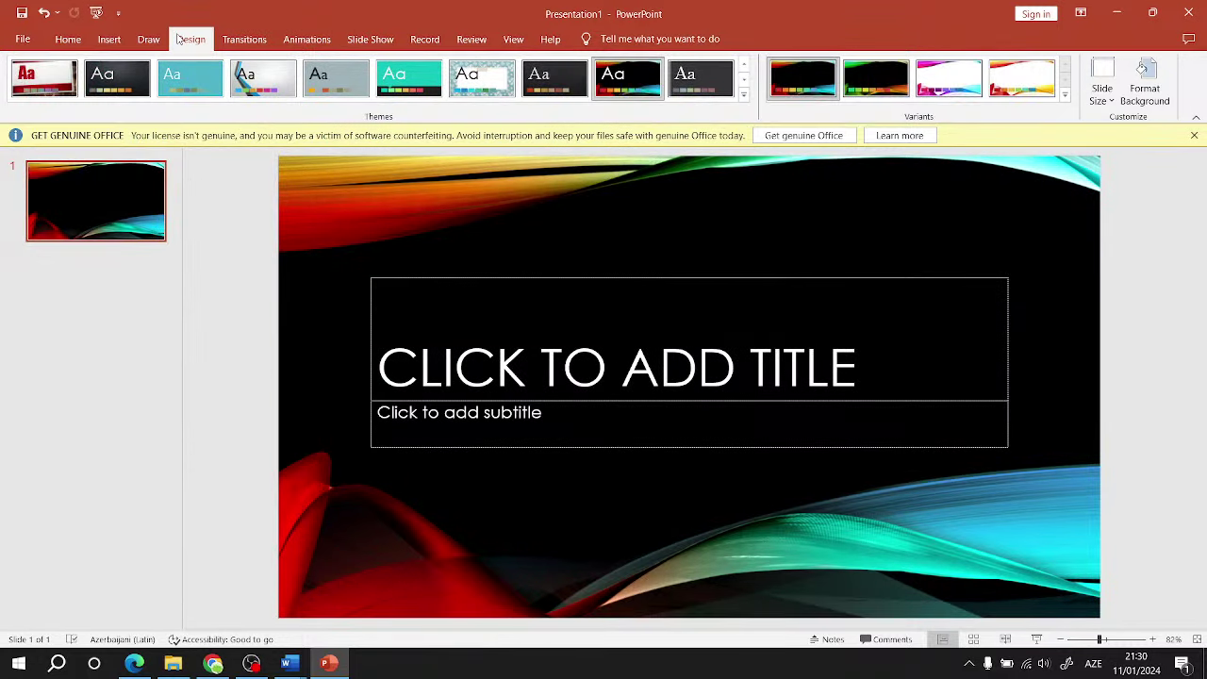
click(1064, 95)
mouse_move(991, 122)
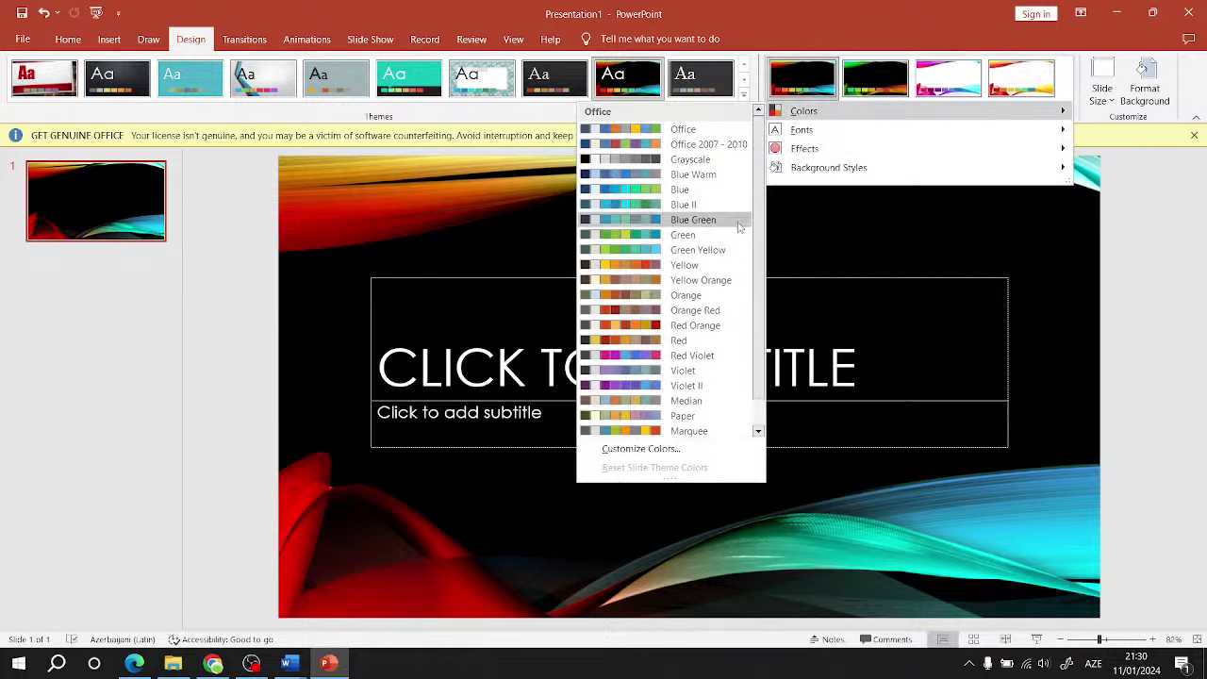
click(1144, 277)
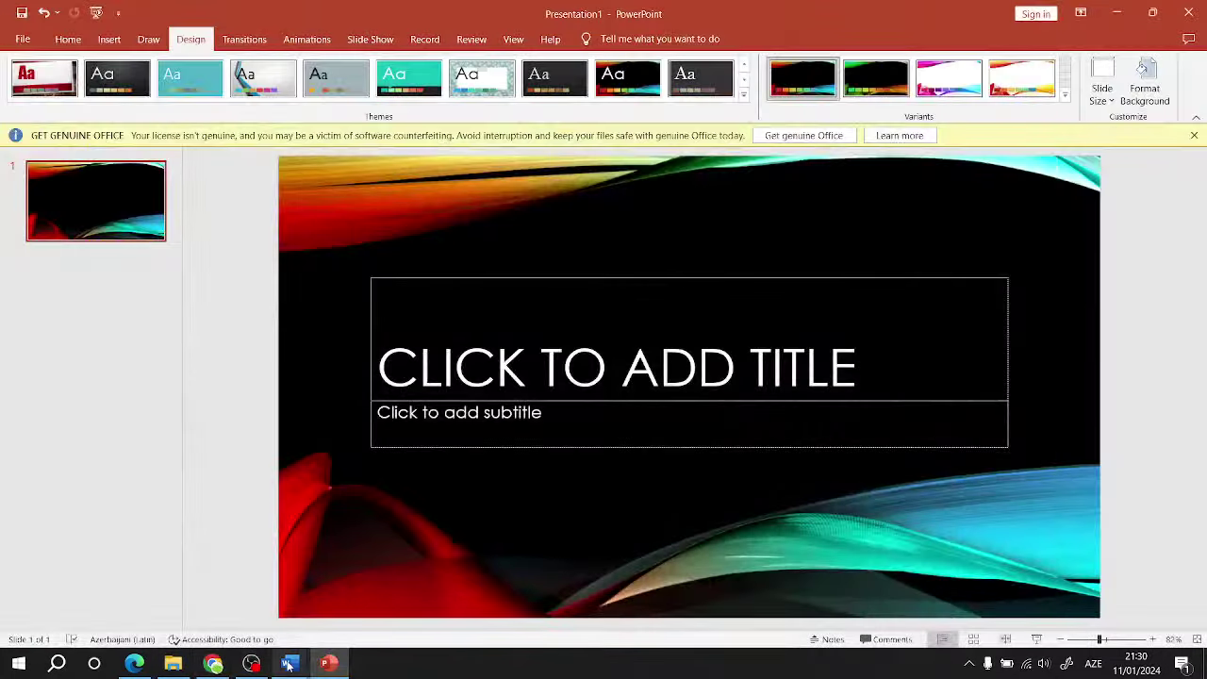
mouse_move(289, 664)
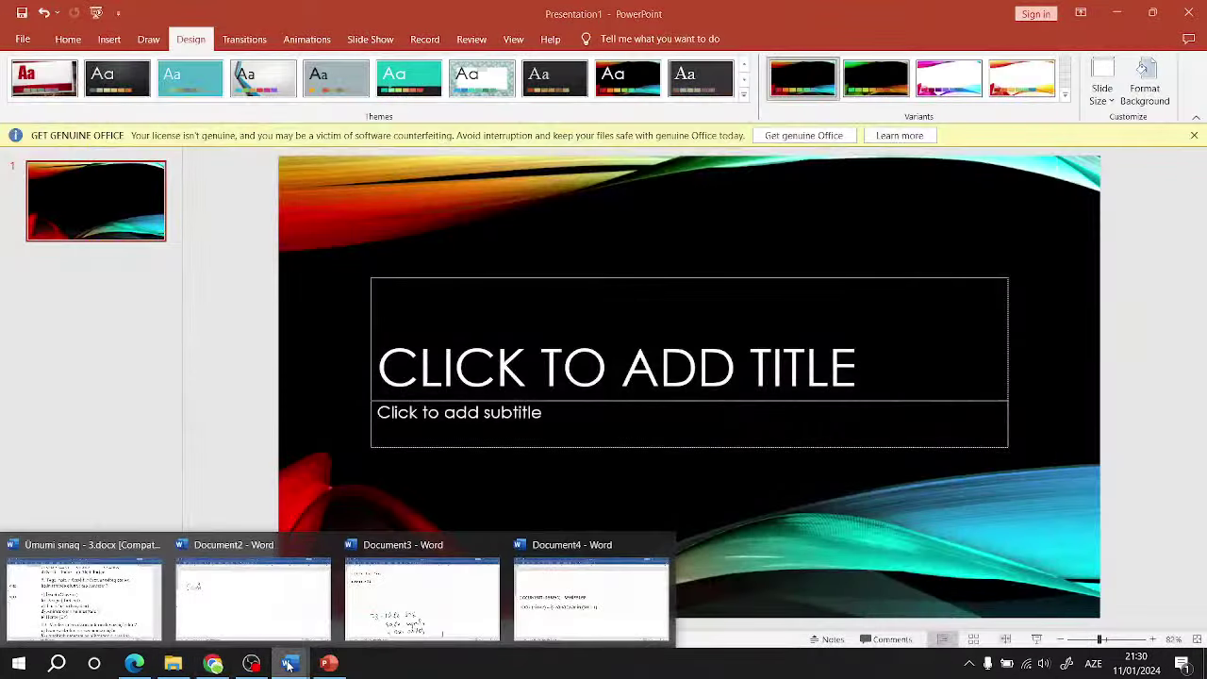